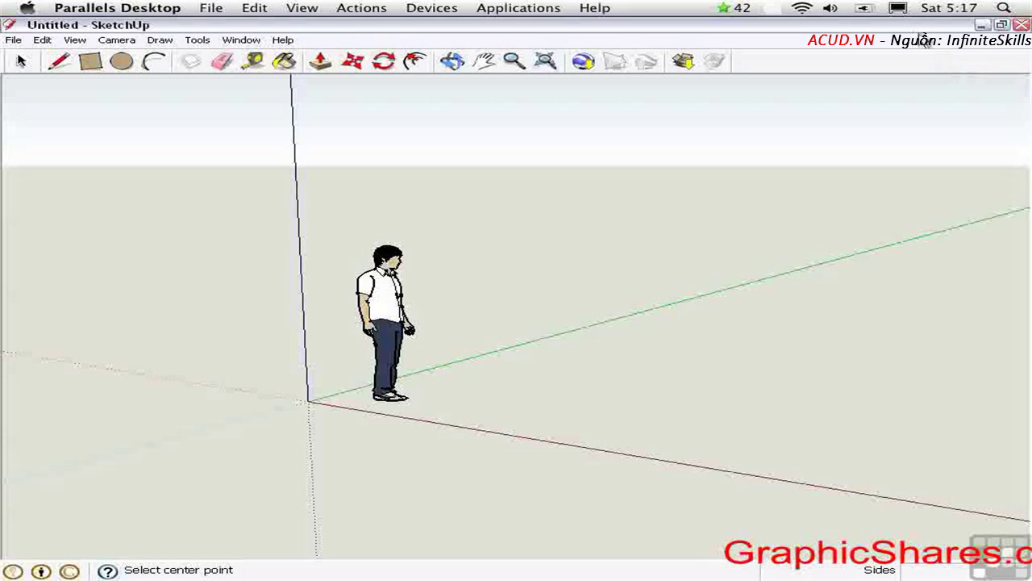
# Step: Tour the Edit, View, Camera and Draw menus, ending on the Window menu's panel list
pyautogui.click(40, 39)
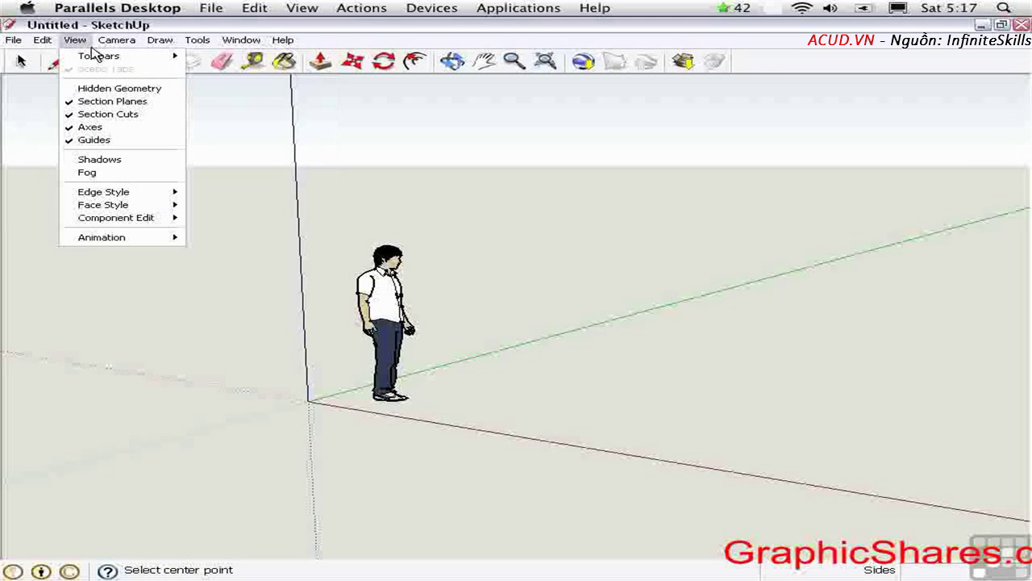
pyautogui.moveTo(87, 60)
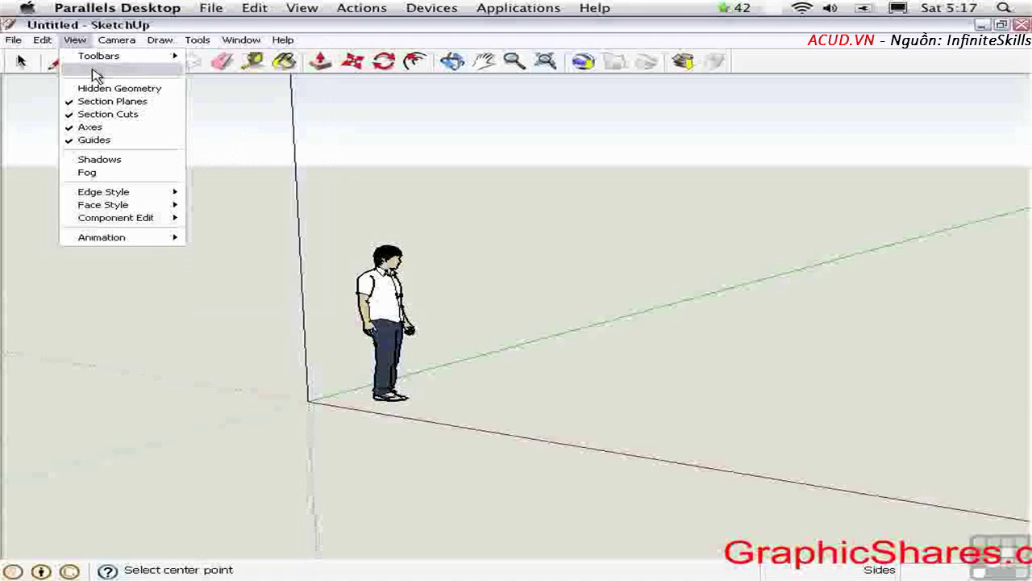
pyautogui.moveTo(119, 45)
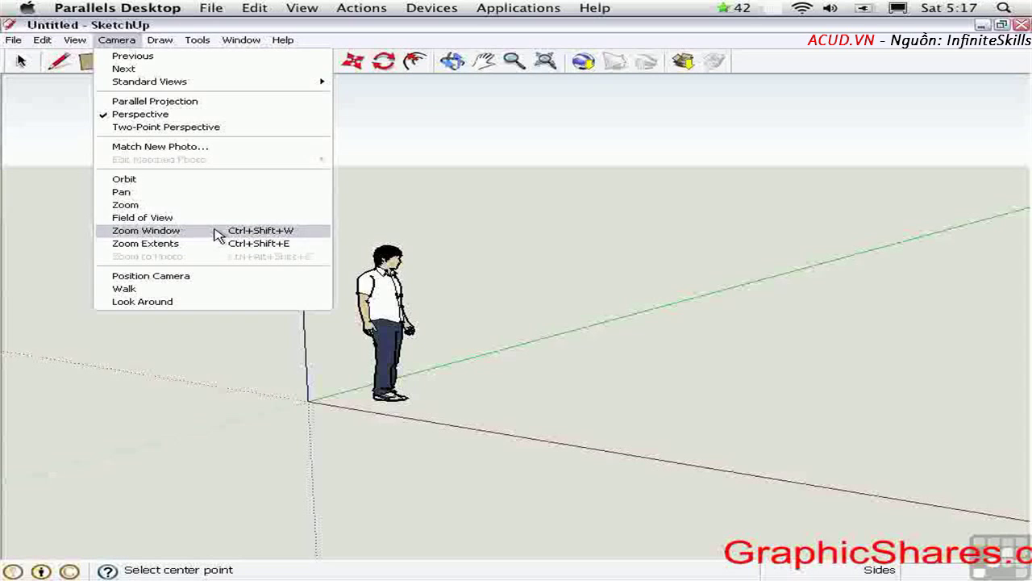
pyautogui.moveTo(160, 42)
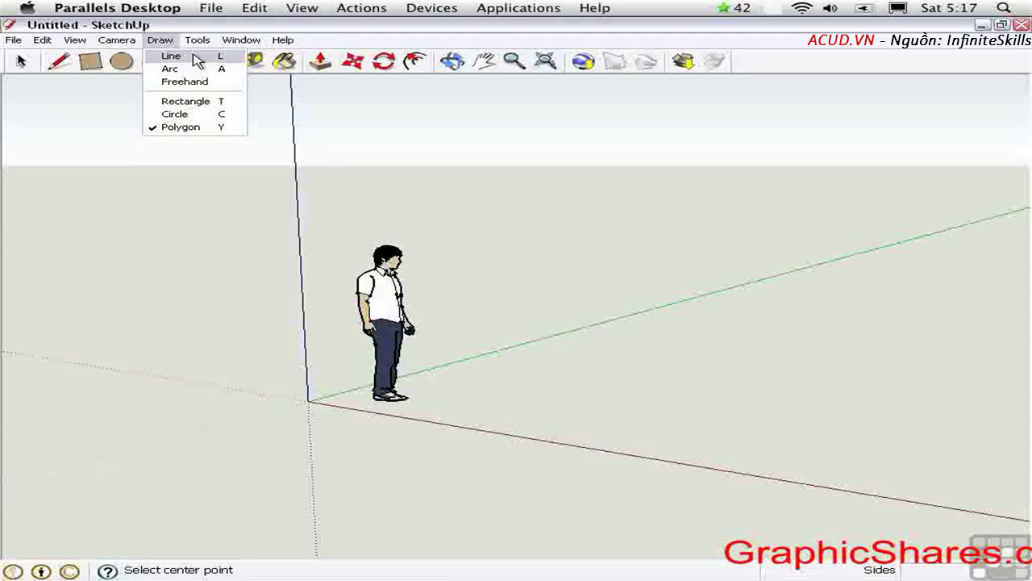
pyautogui.moveTo(241, 40)
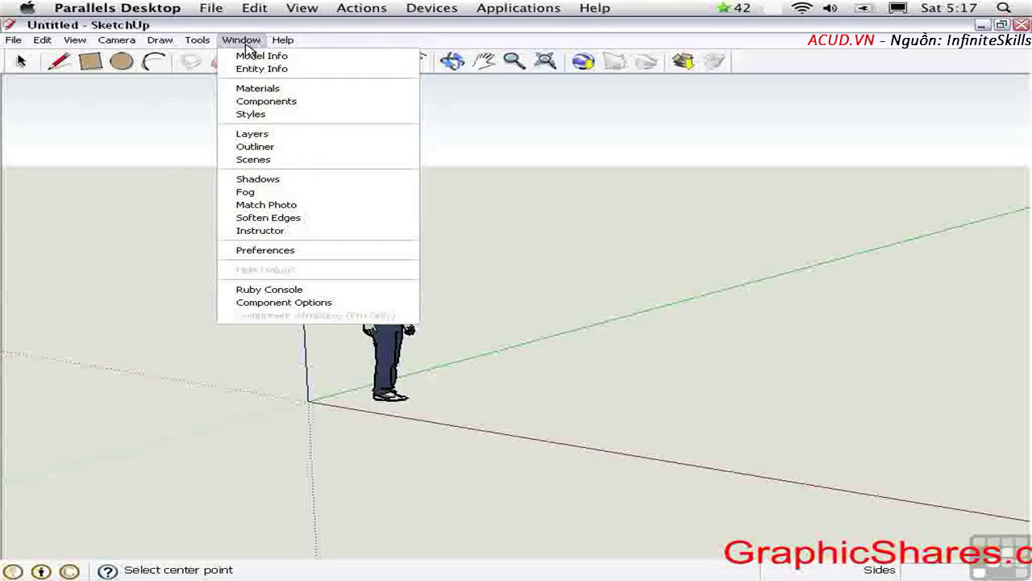
pyautogui.click(305, 255)
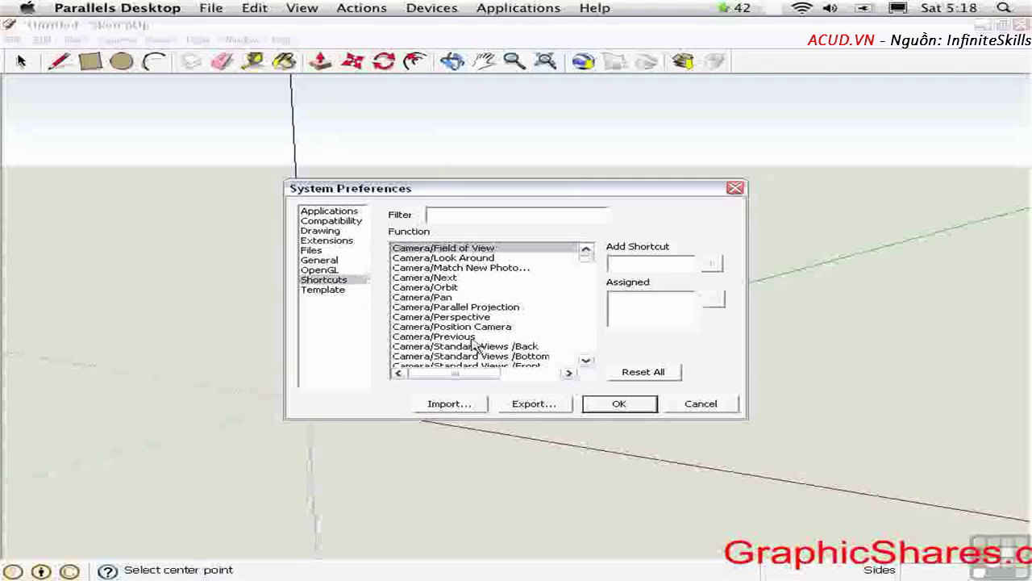
pyautogui.click(680, 409)
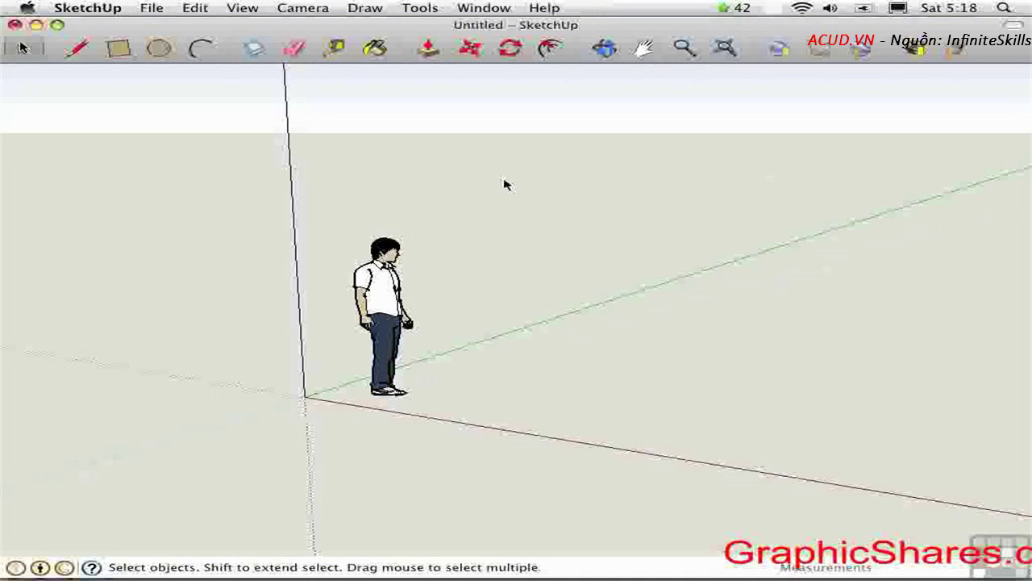
pyautogui.click(194, 8)
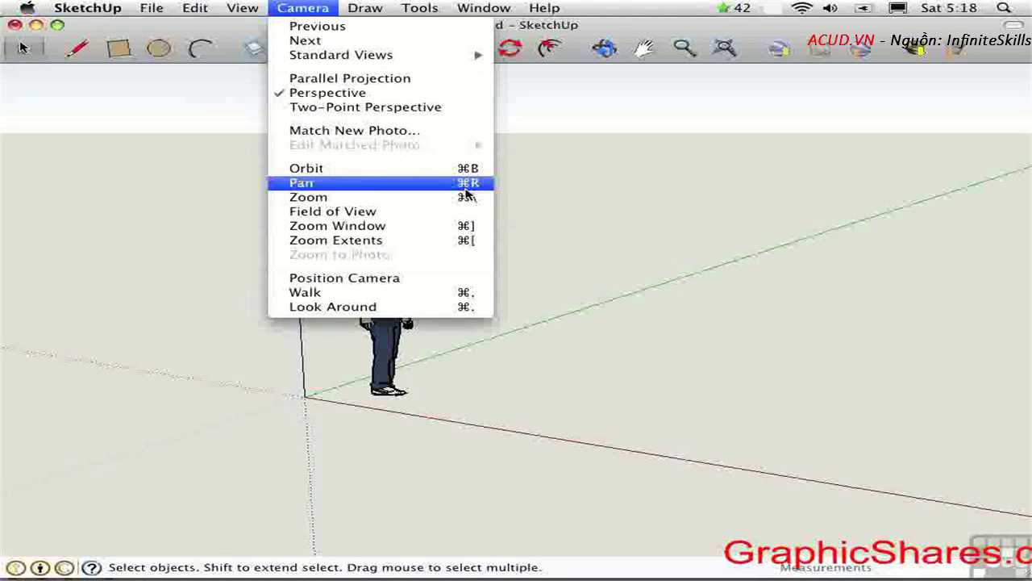
pyautogui.moveTo(419, 10)
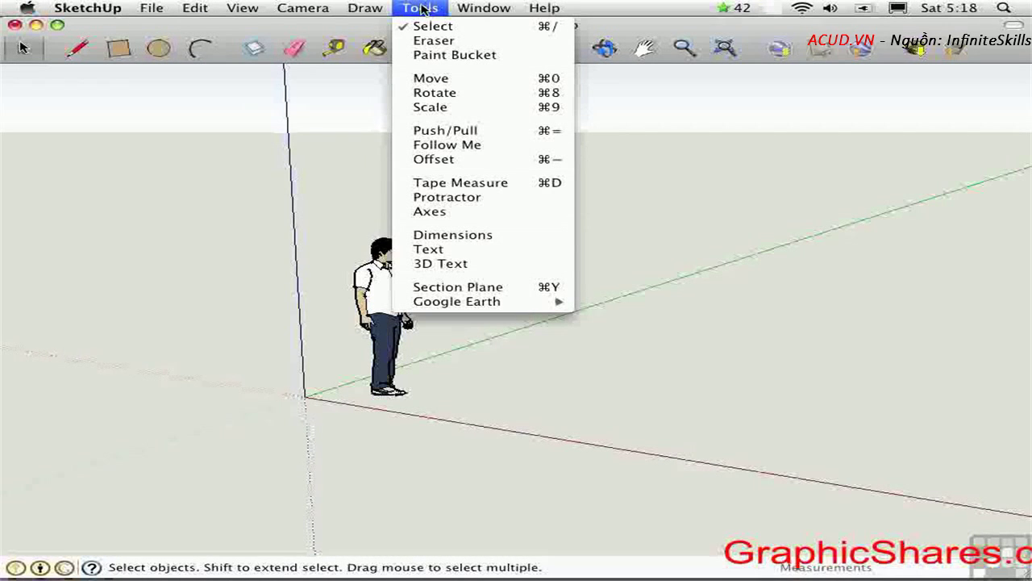
pyautogui.moveTo(485, 7)
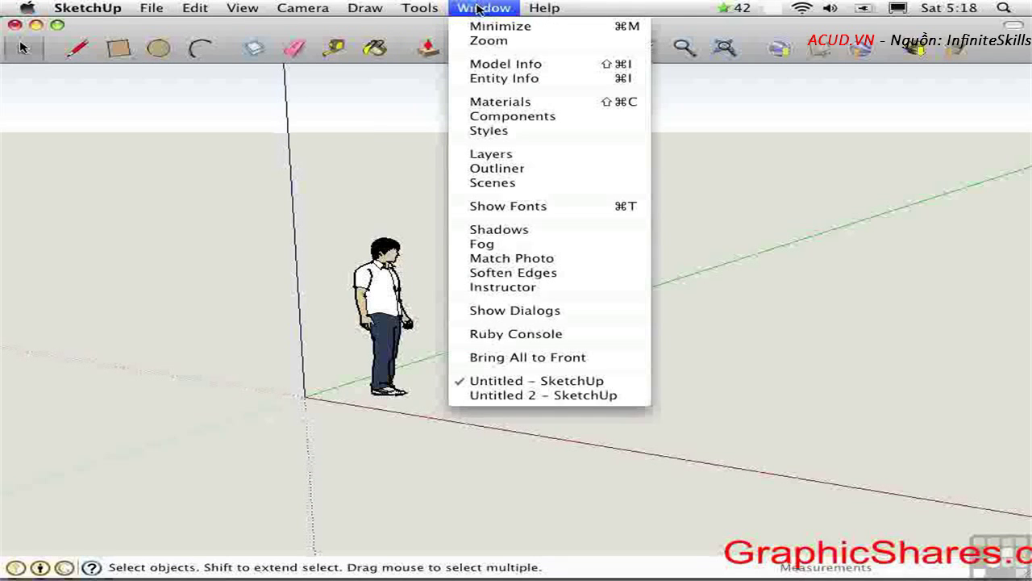
pyautogui.click(476, 8)
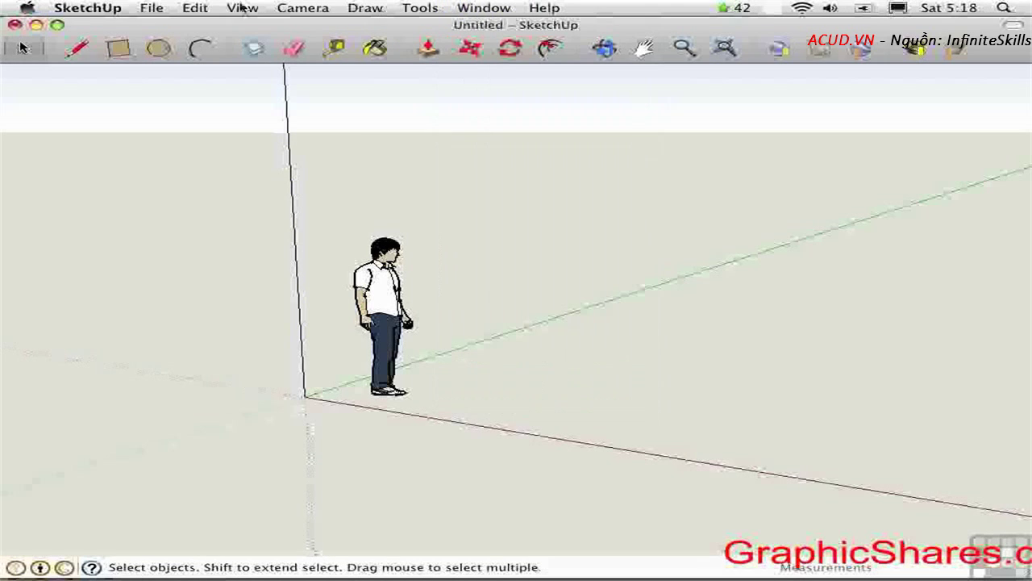
# Step: View the keyboard Shortcuts list in SketchUp Preferences, then close the dialog
pyautogui.click(87, 9)
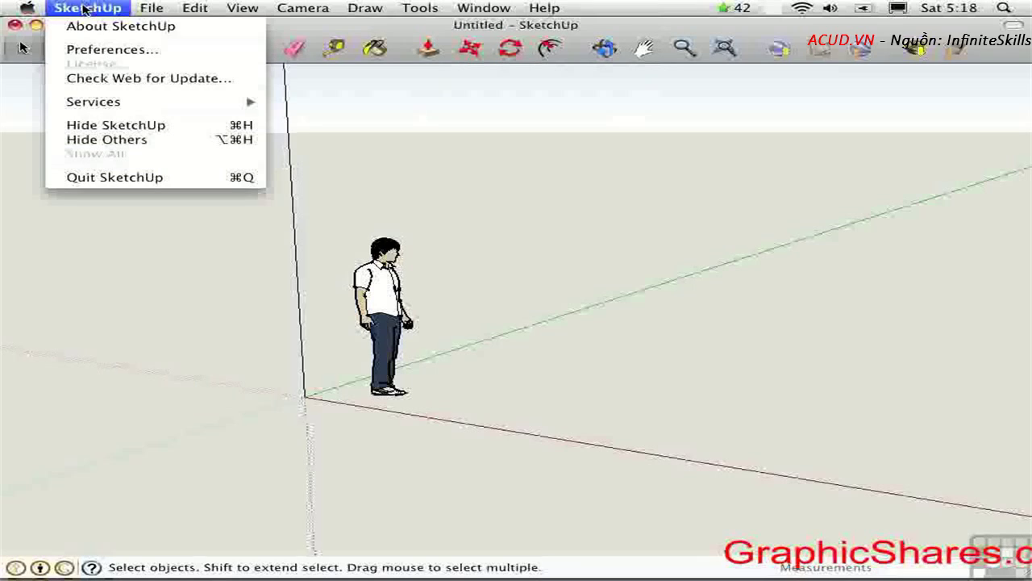
pyautogui.click(89, 50)
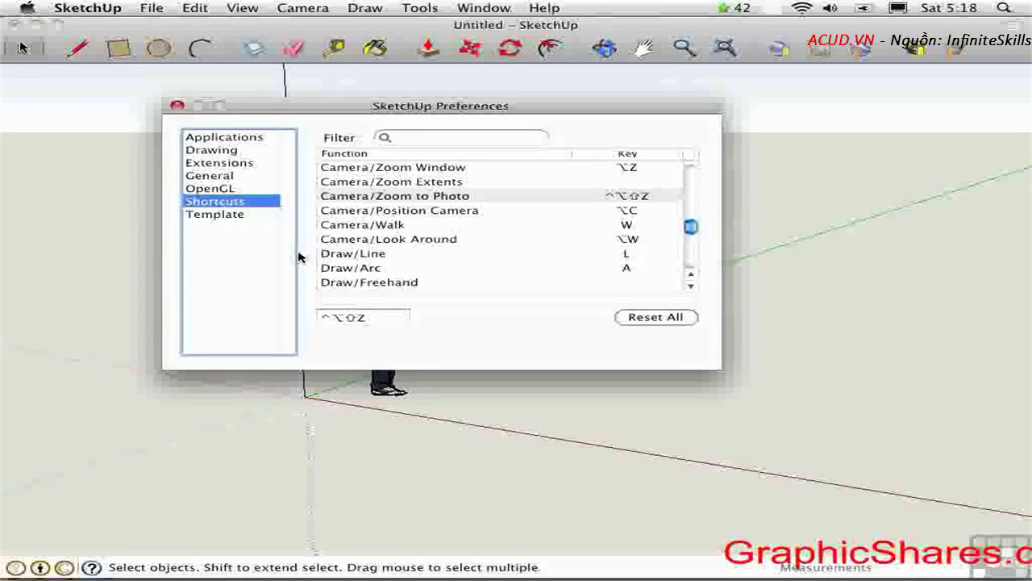
pyautogui.click(177, 106)
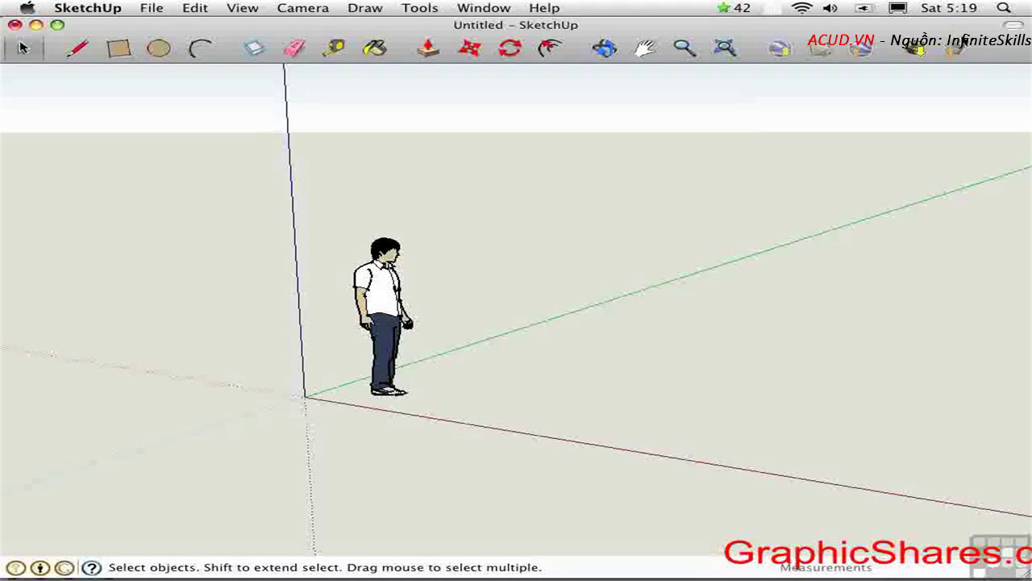
# Step: Hide the tool icon strip and show it again with the top-right toolbar button
pyautogui.click(1009, 29)
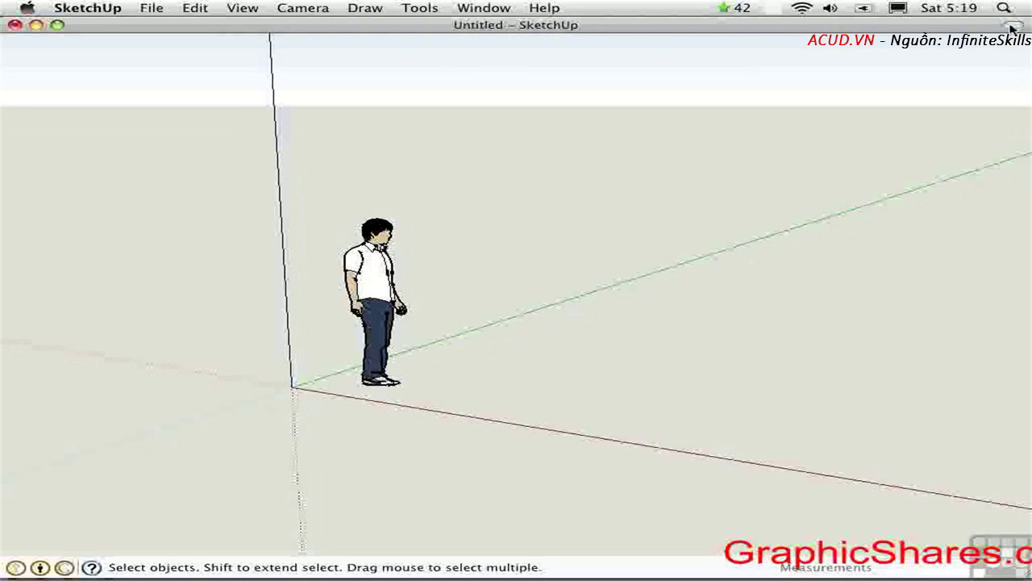
pyautogui.click(1010, 29)
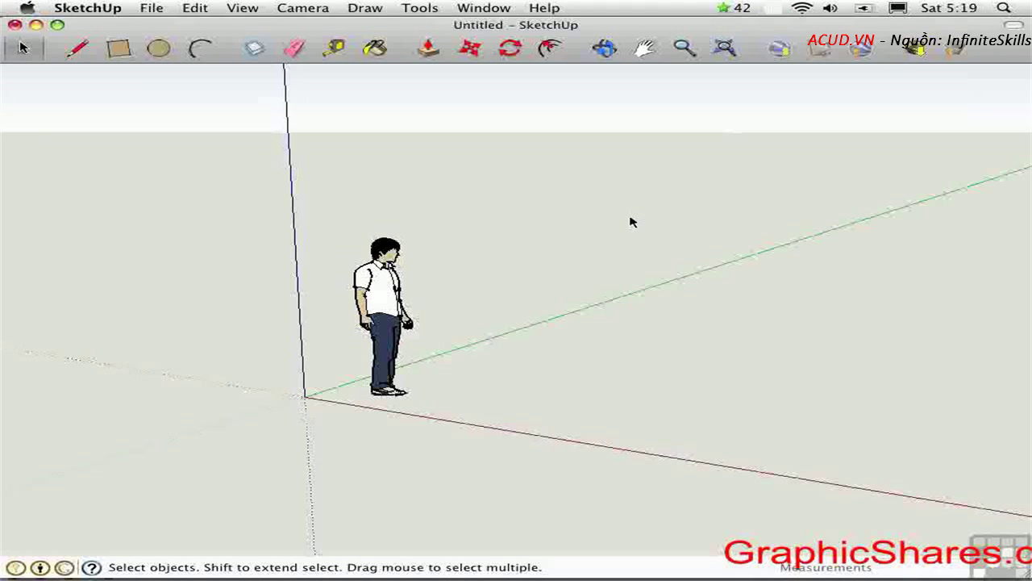
pyautogui.click(542, 8)
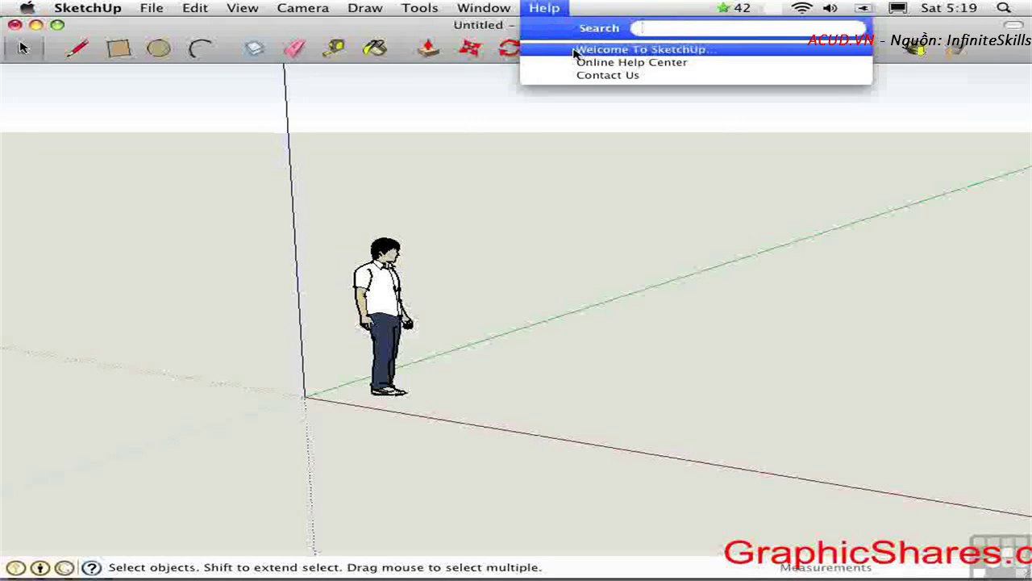
pyautogui.click(613, 49)
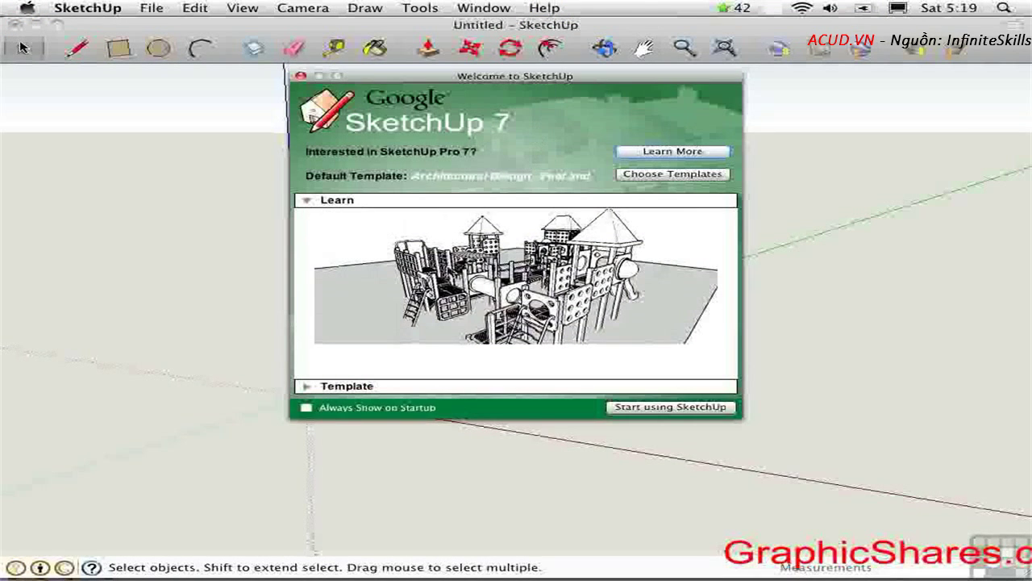
pyautogui.click(307, 202)
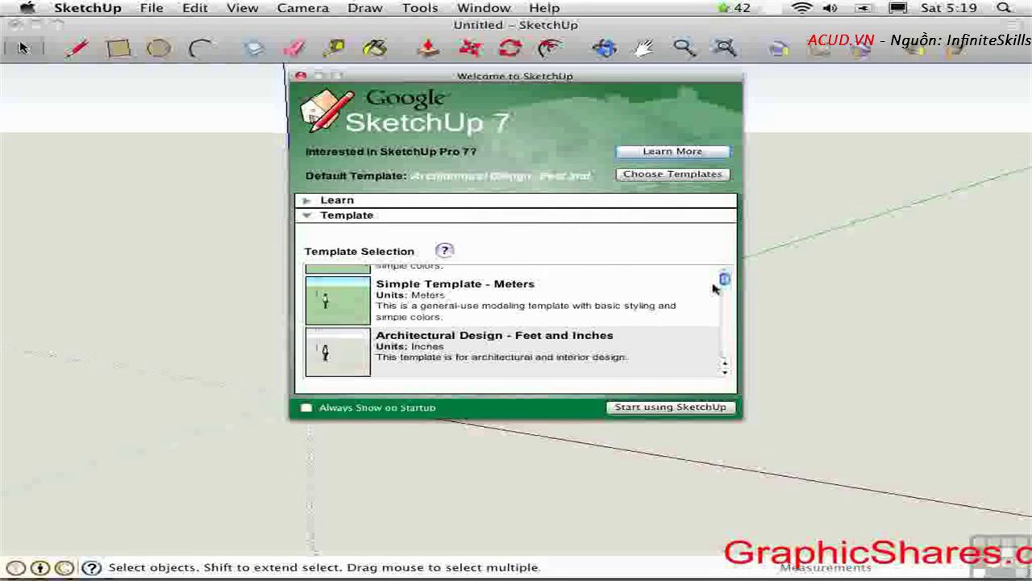
pyautogui.scroll(-2, 718, 289)
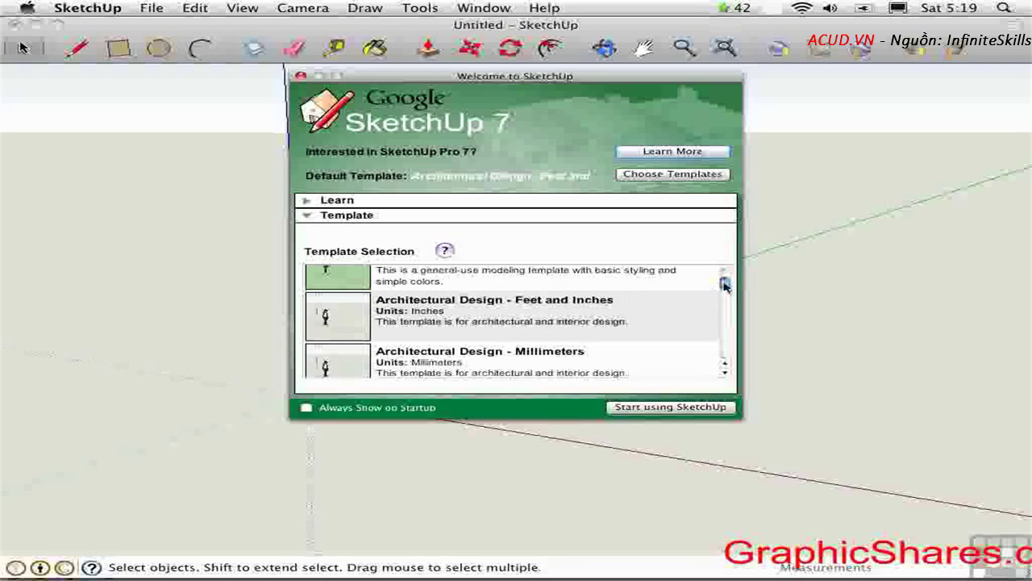
pyautogui.scroll(-1, 724, 284)
pyautogui.scroll(1, 505, 315)
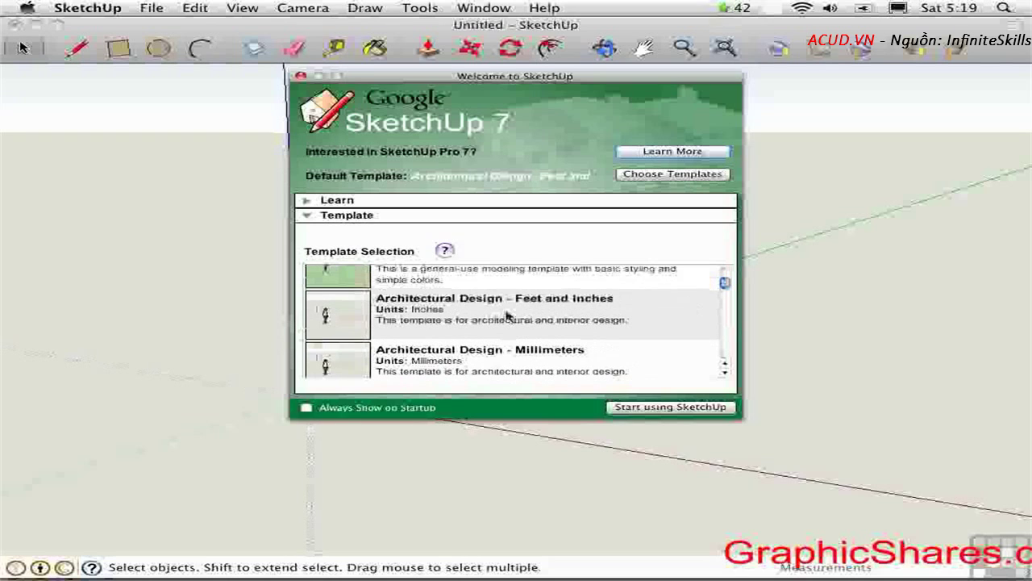
pyautogui.click(638, 407)
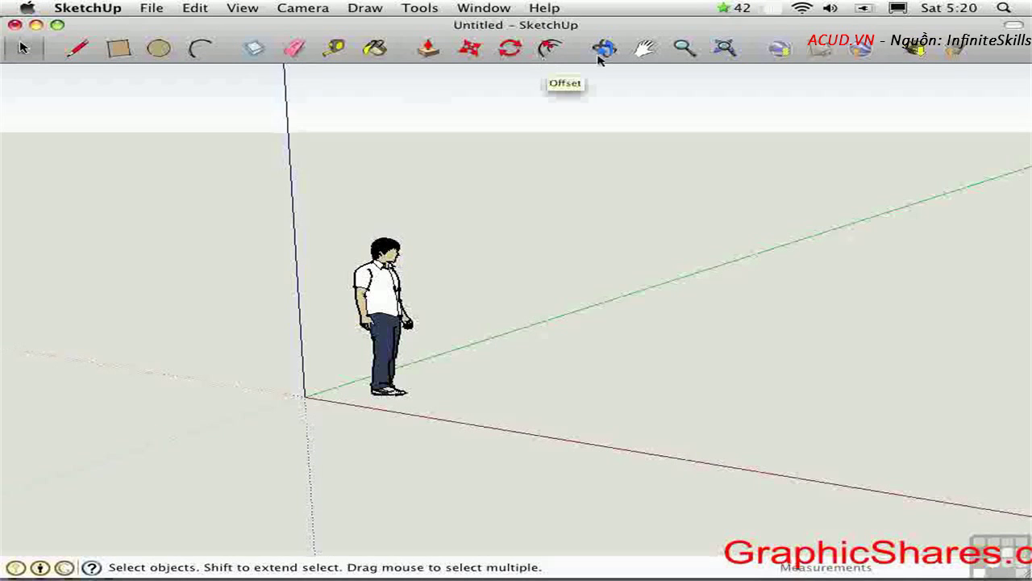
# Step: In Customize Toolbar, add the Shadows and Section Display items to the toolbar
pyautogui.click(242, 8)
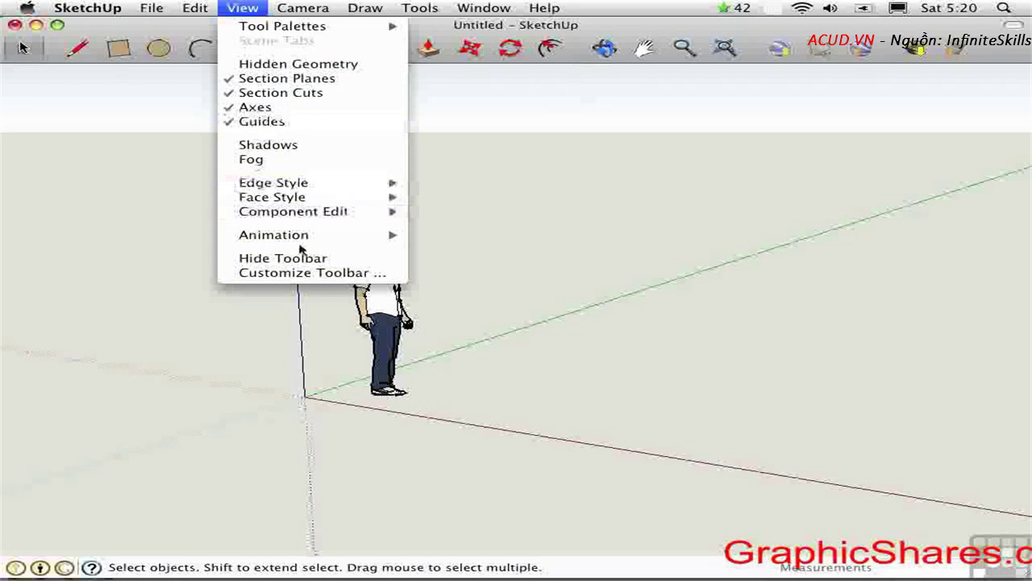
pyautogui.click(309, 274)
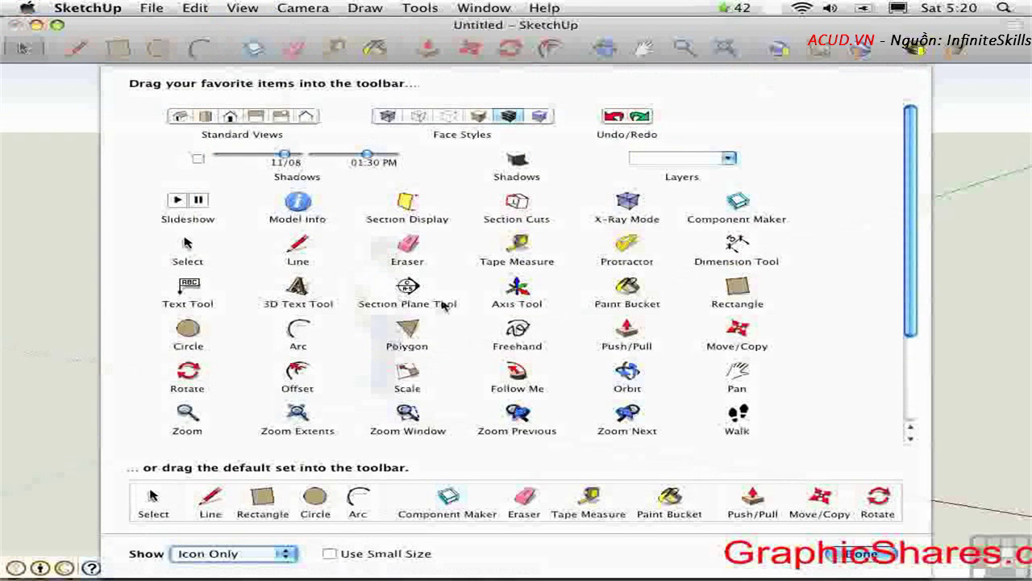
pyautogui.moveTo(517, 162); pyautogui.dragTo(589, 50)
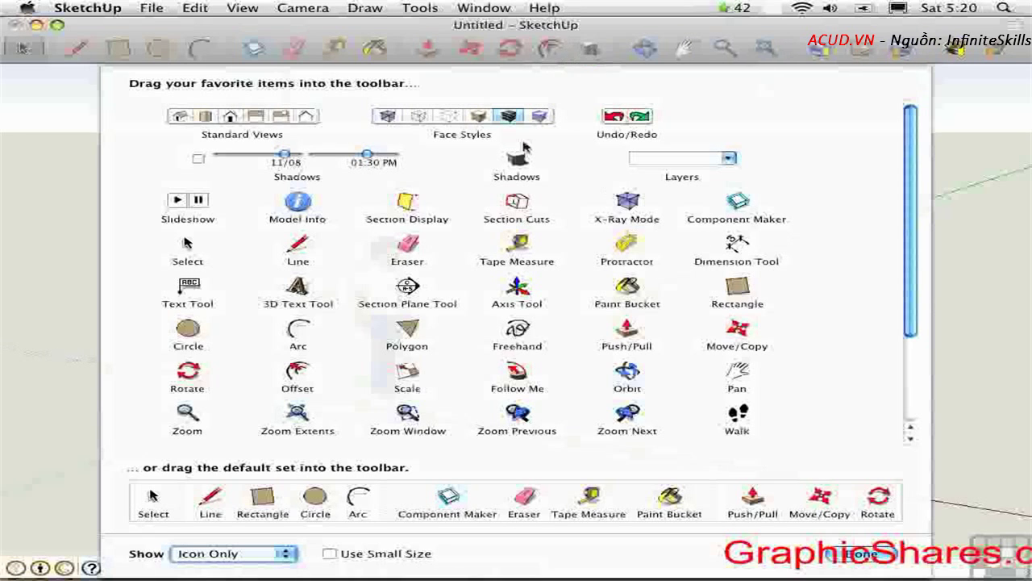
pyautogui.moveTo(450, 95); pyautogui.dragTo(510, 95)
# Step: Remove Orbit, Pan, Zoom, Zoom Window, Zoom Extents and other zoom tools from the toolbar
pyautogui.moveTo(509, 50); pyautogui.dragTo(497, 93)
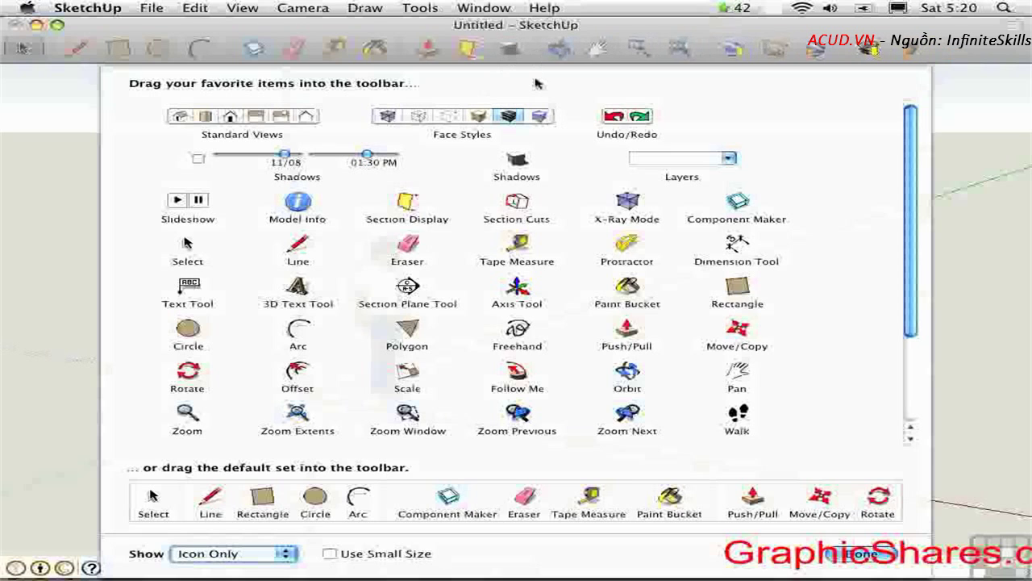
pyautogui.moveTo(547, 50); pyautogui.dragTo(510, 131)
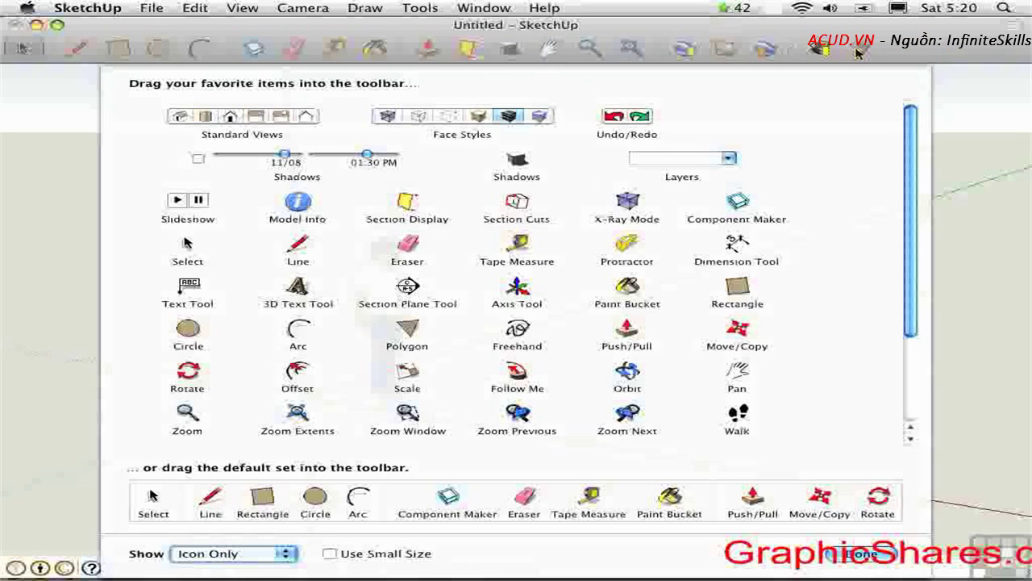
pyautogui.moveTo(820, 48); pyautogui.dragTo(830, 90)
pyautogui.moveTo(765, 49); pyautogui.dragTo(795, 80)
pyautogui.moveTo(724, 48); pyautogui.dragTo(734, 78)
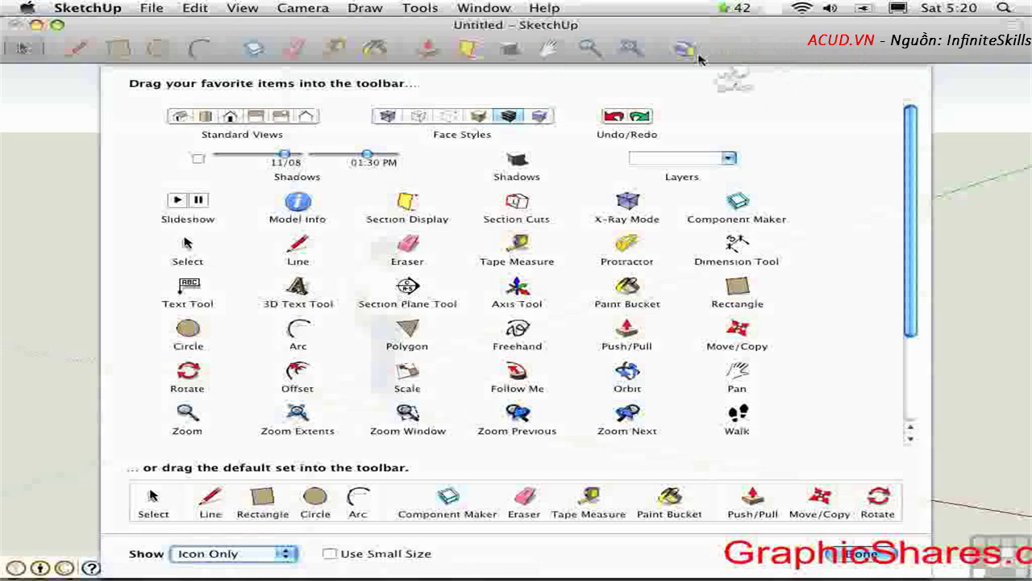
pyautogui.moveTo(683, 49); pyautogui.dragTo(706, 91)
pyautogui.moveTo(630, 48); pyautogui.dragTo(649, 93)
pyautogui.moveTo(590, 49); pyautogui.dragTo(601, 81)
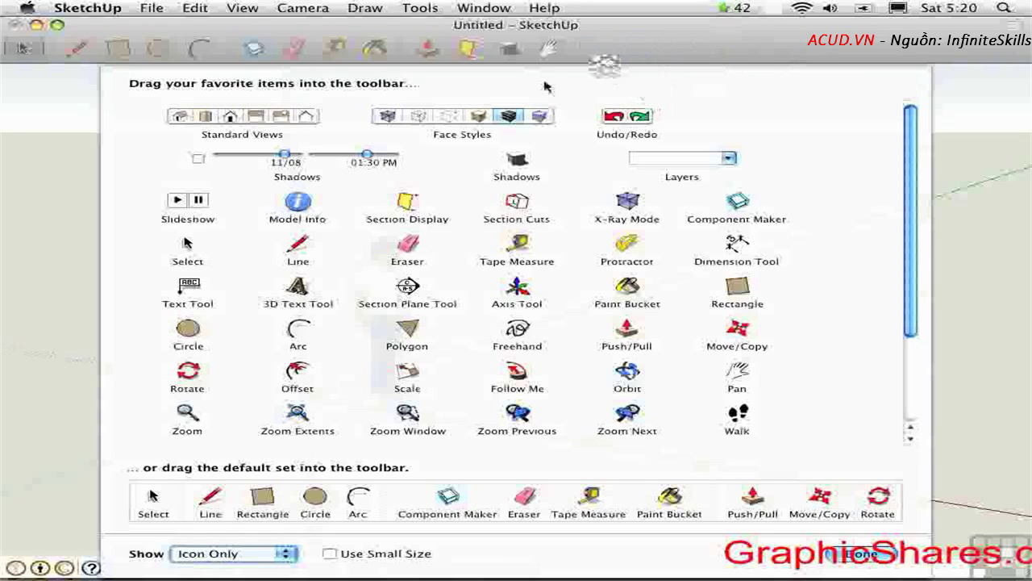
pyautogui.moveTo(548, 48); pyautogui.dragTo(577, 91)
# Step: Add the shadow date/time sliders and layer chooser, then drop in the default tool set and finish
pyautogui.moveTo(255, 165); pyautogui.dragTo(601, 51)
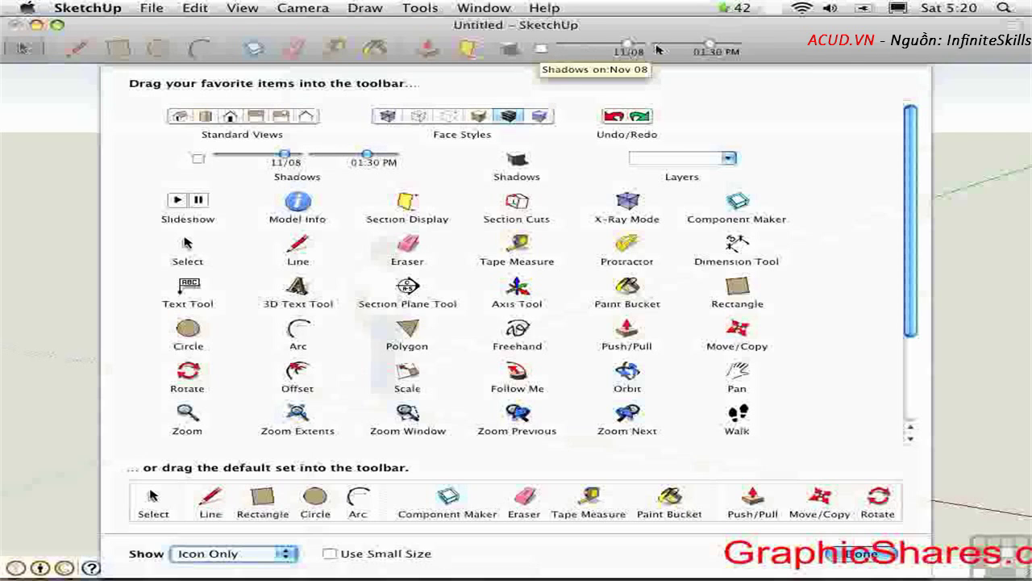
pyautogui.moveTo(730, 159); pyautogui.dragTo(807, 50)
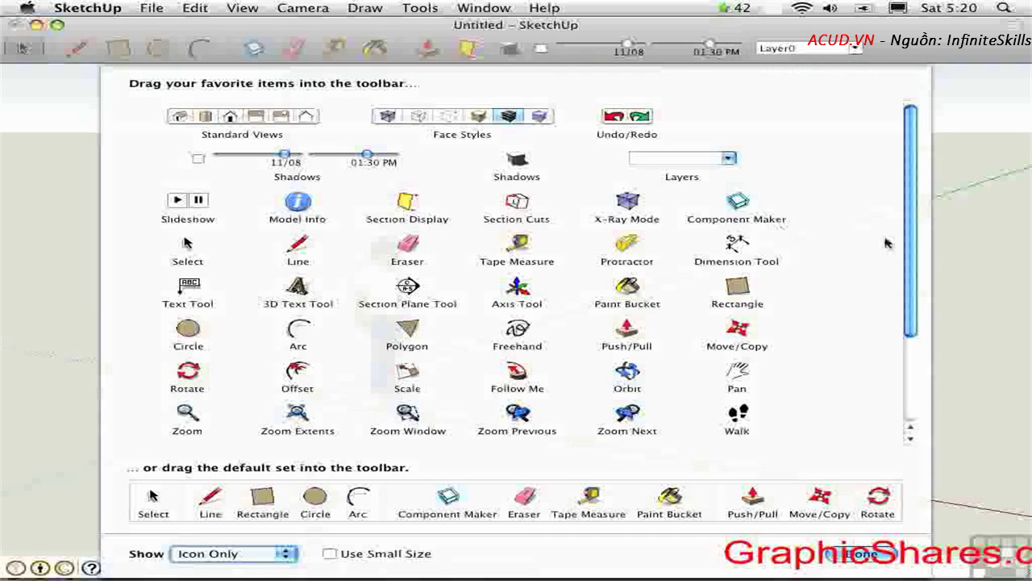
pyautogui.moveTo(911, 205); pyautogui.dragTo(915, 292)
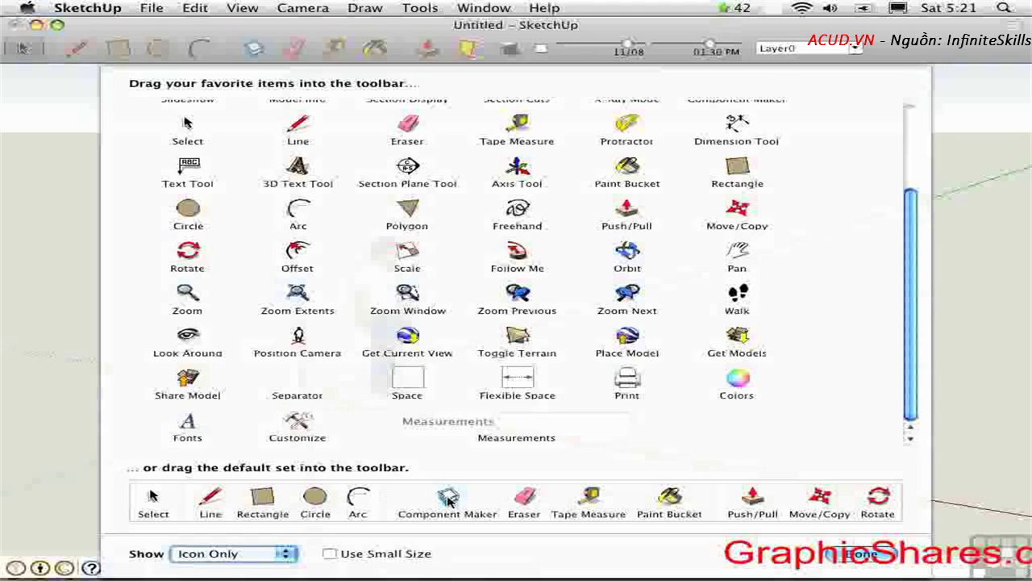
pyautogui.moveTo(450, 500); pyautogui.dragTo(386, 49)
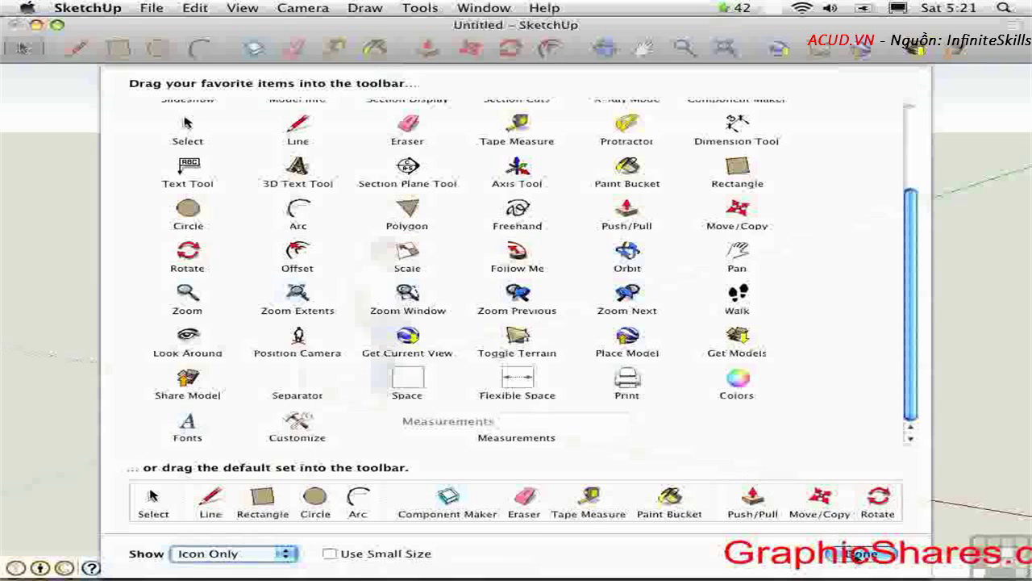
pyautogui.click(862, 554)
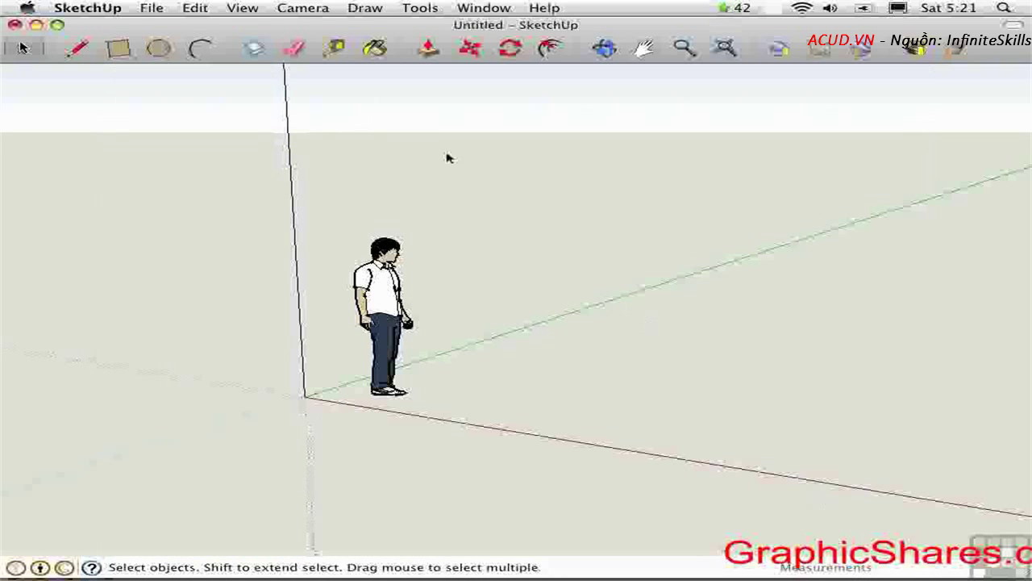
# Step: Show the Large Tool Set palette from View > Tool Palettes and reposition it slightly
pyautogui.click(243, 8)
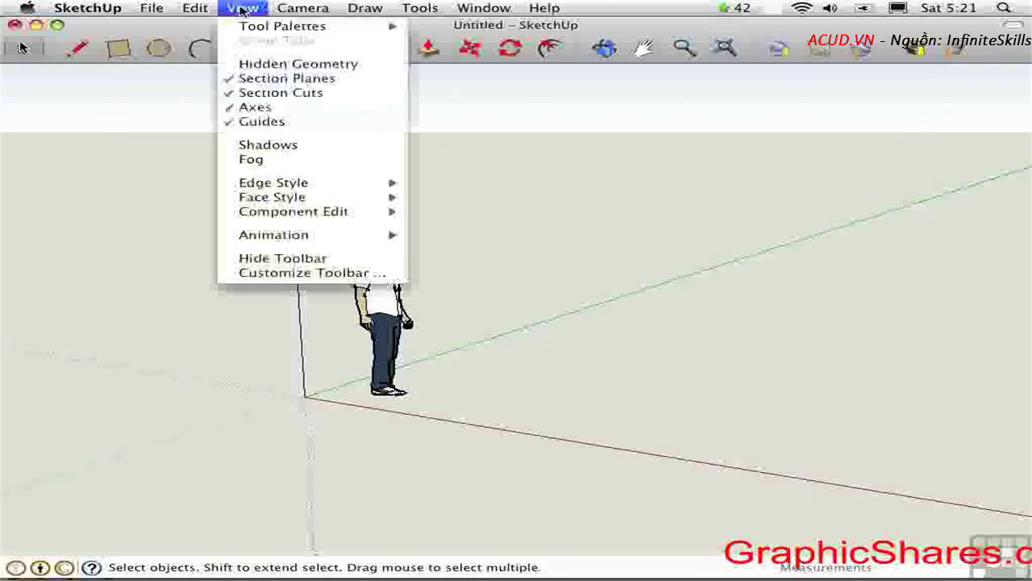
pyautogui.moveTo(278, 28)
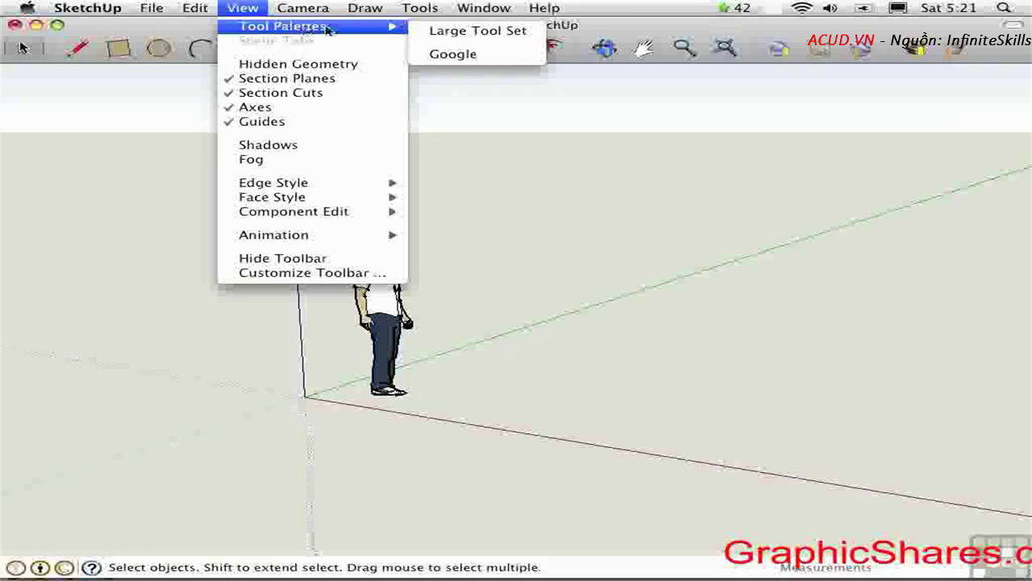
pyautogui.click(434, 32)
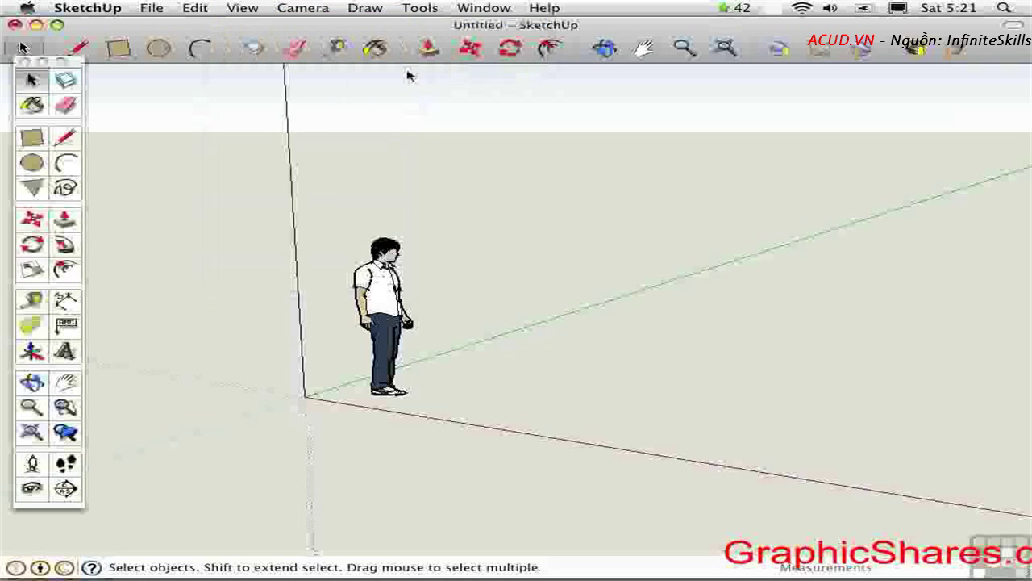
pyautogui.moveTo(76, 63); pyautogui.dragTo(86, 75)
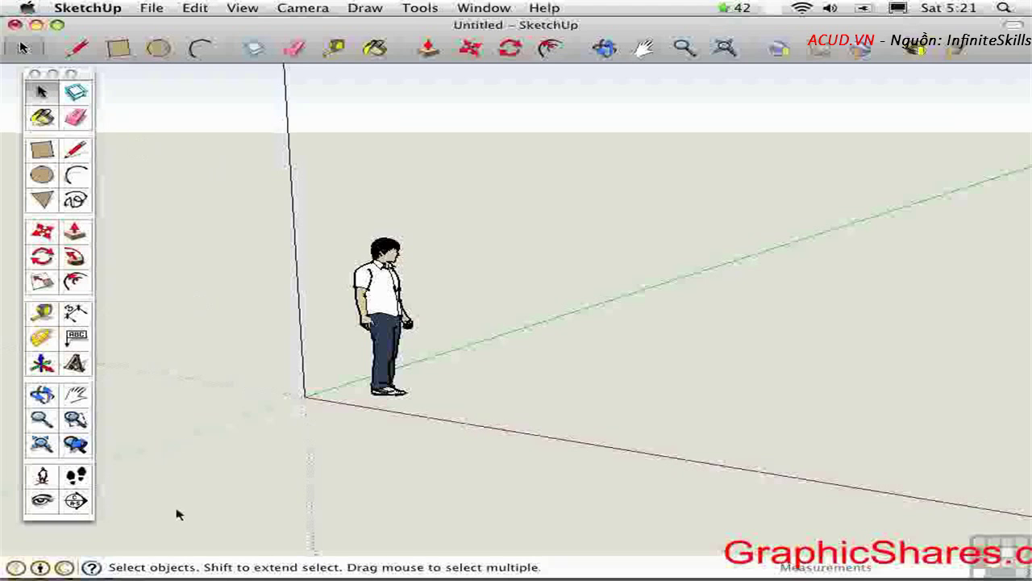
# Step: Try Rectangle, Circle, Arc and Polygon, then hide the top toolbar and nudge the palette
pyautogui.click(41, 152)
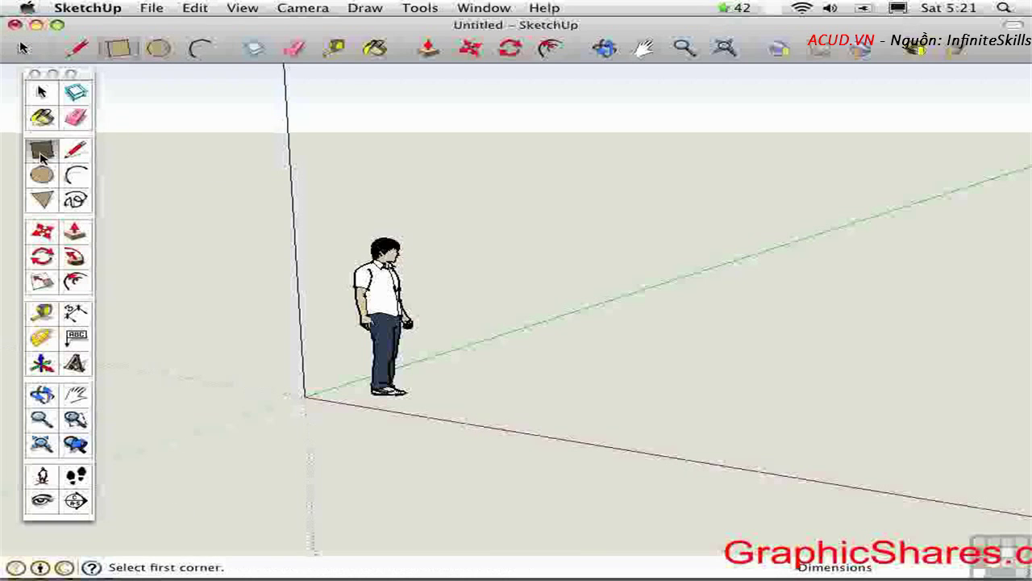
pyautogui.click(157, 50)
pyautogui.click(198, 50)
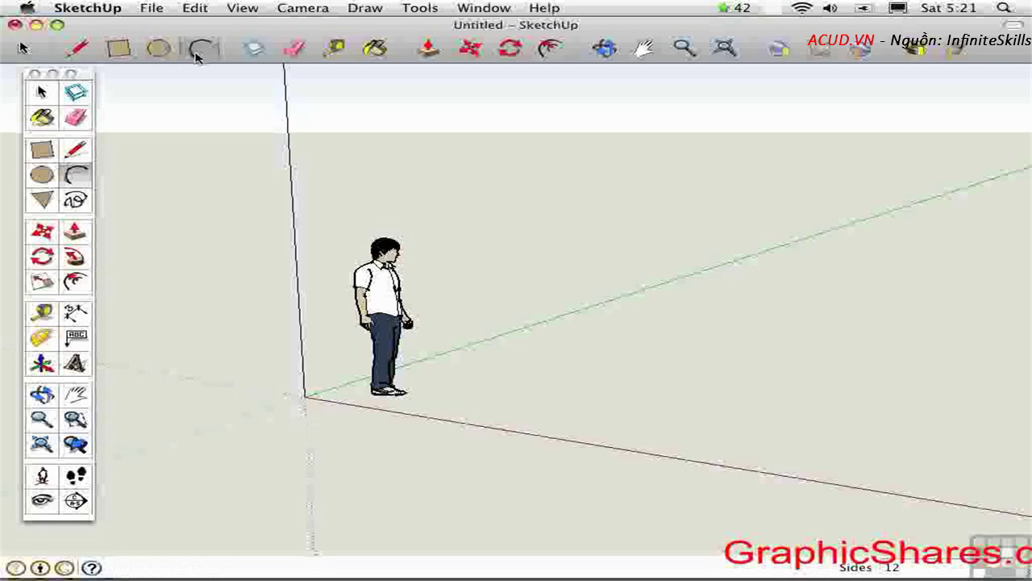
pyautogui.click(44, 201)
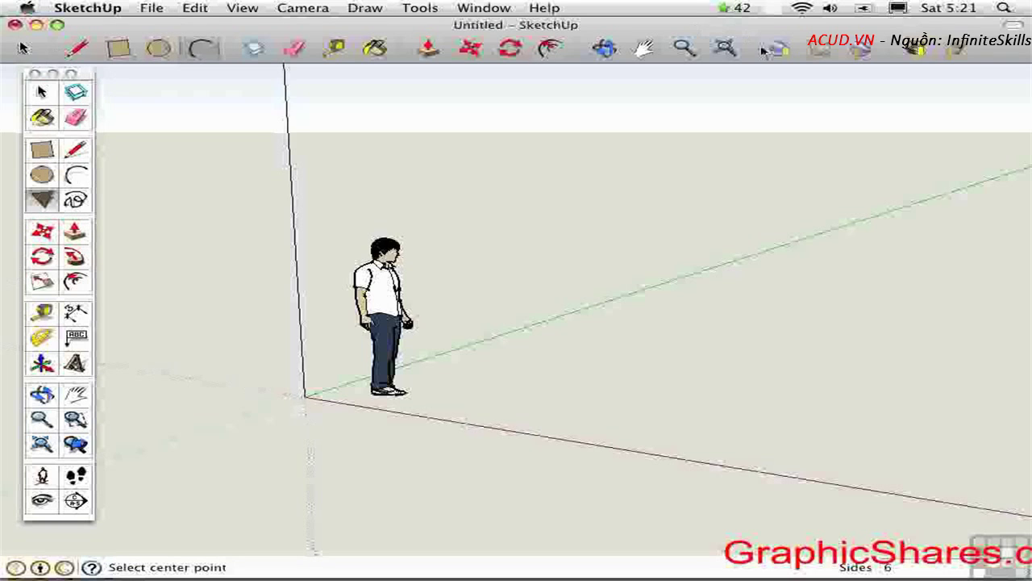
pyautogui.click(1013, 25)
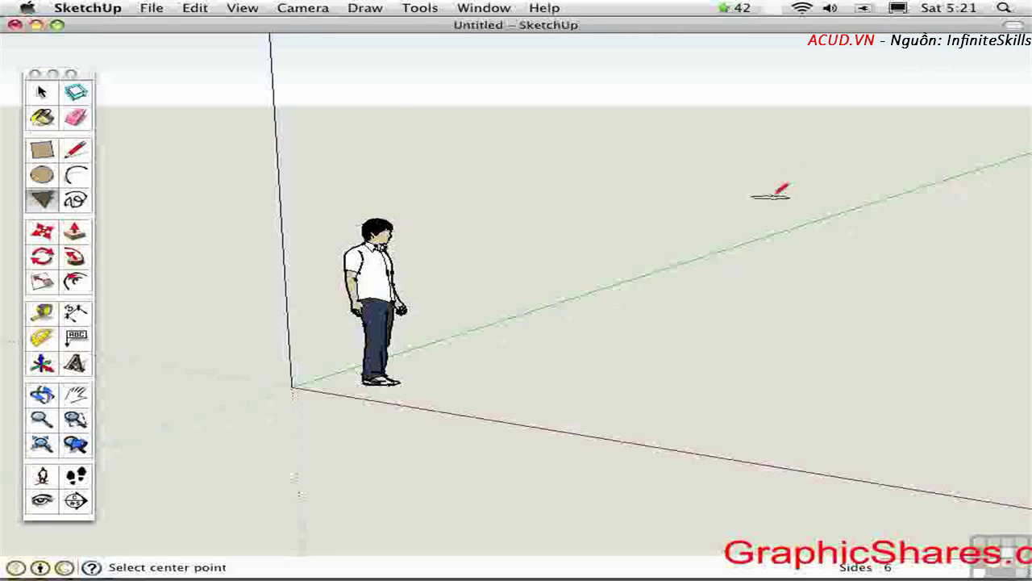
pyautogui.moveTo(87, 76); pyautogui.dragTo(83, 71)
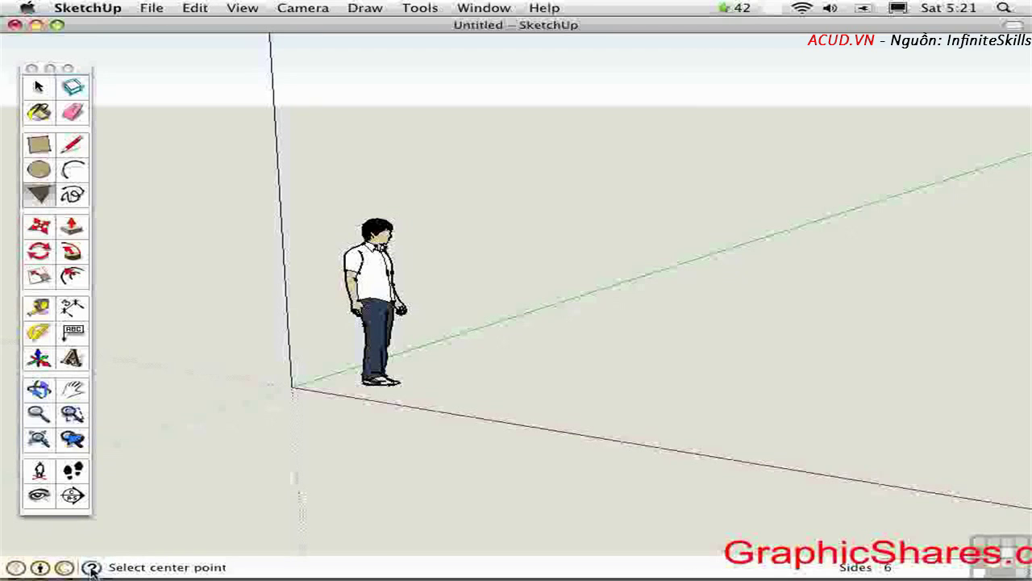
pyautogui.click(91, 568)
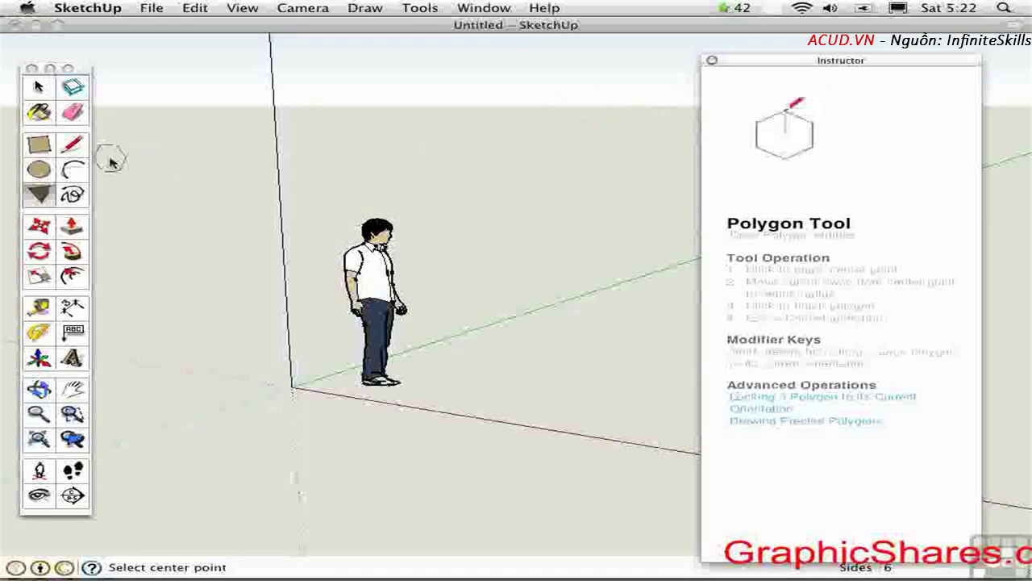
pyautogui.click(72, 145)
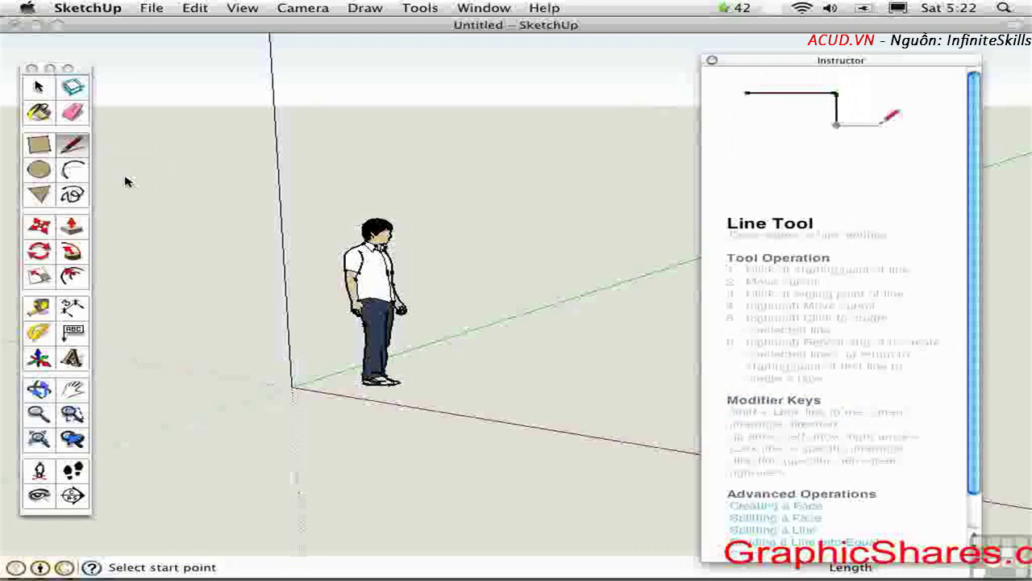
pyautogui.click(72, 172)
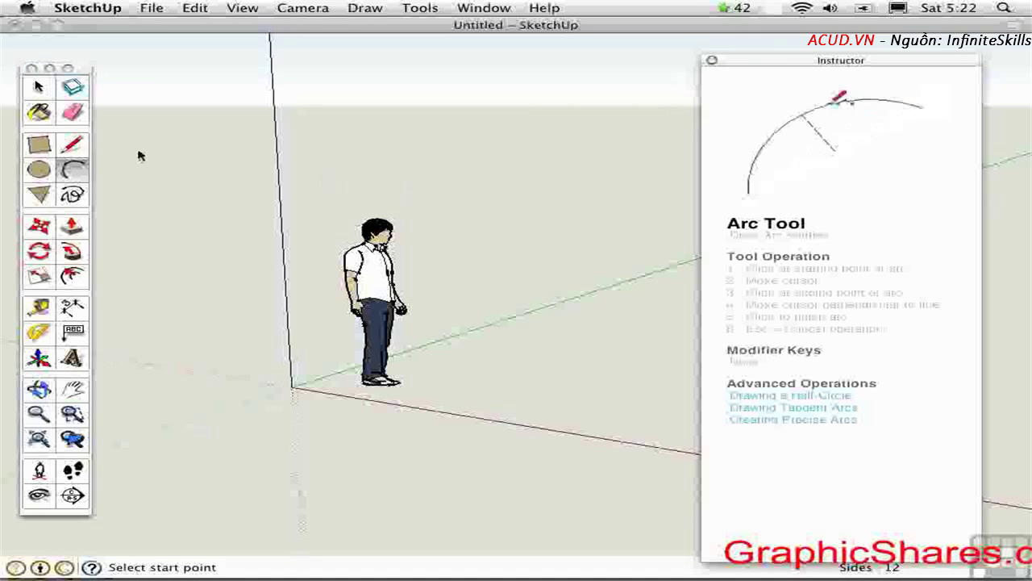
pyautogui.click(37, 148)
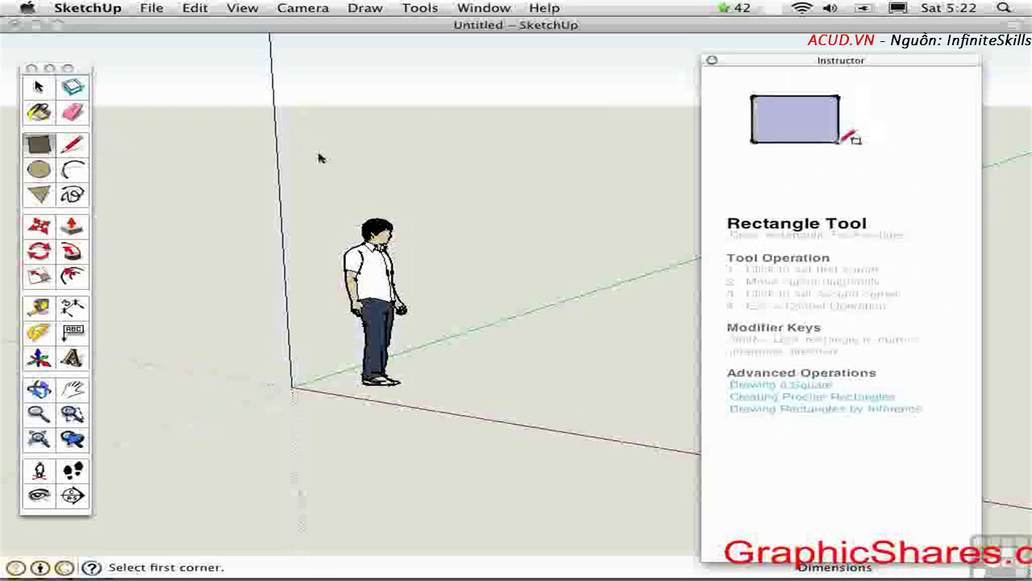
pyautogui.click(711, 60)
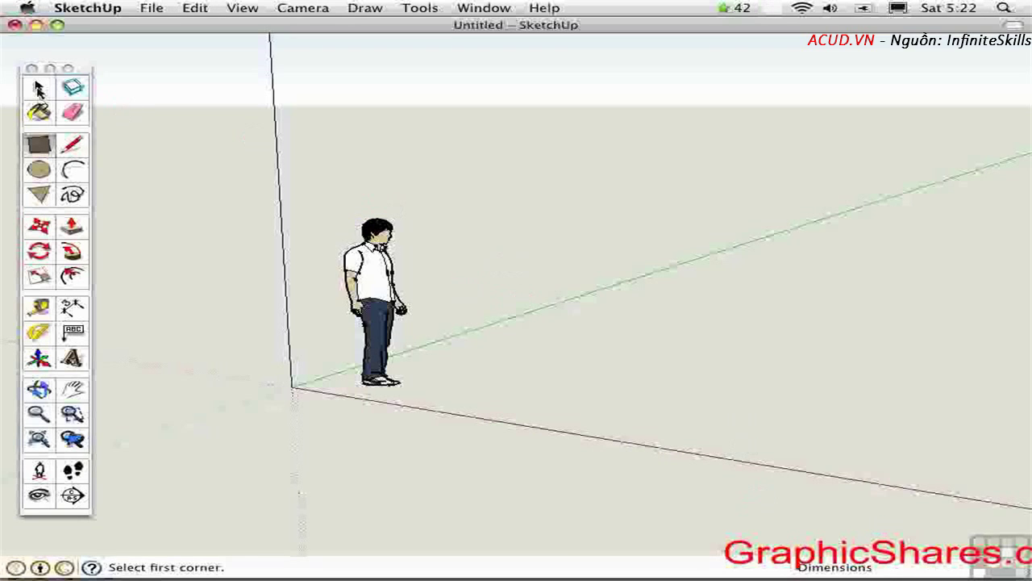
# Step: Return to the Select tool in SketchUp for Windows running in Parallels Desktop
pyautogui.click(37, 89)
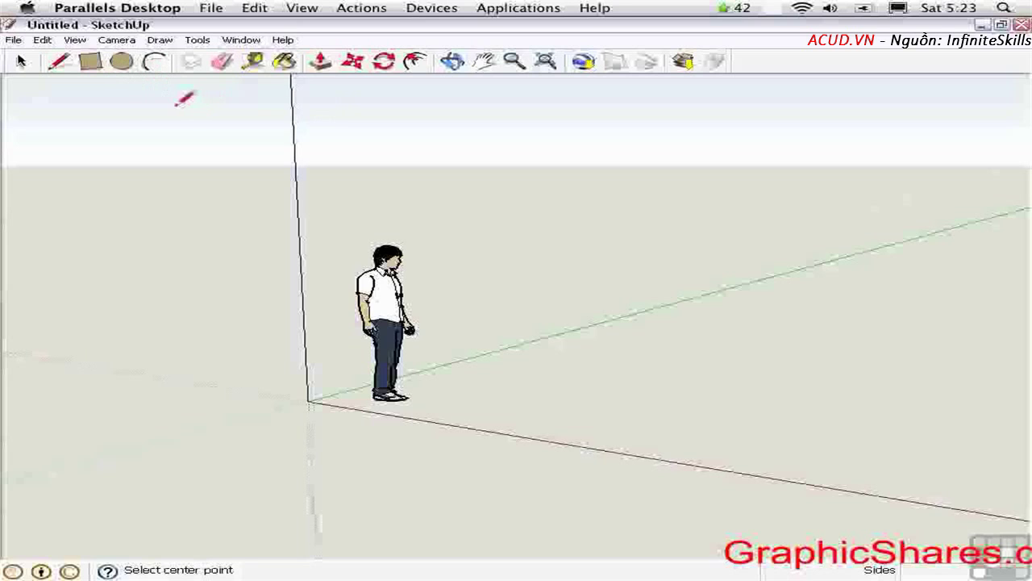
# Step: Place a circle centre, then show the Large Tool Set palette and drag it off the edge
pyautogui.click(184, 99)
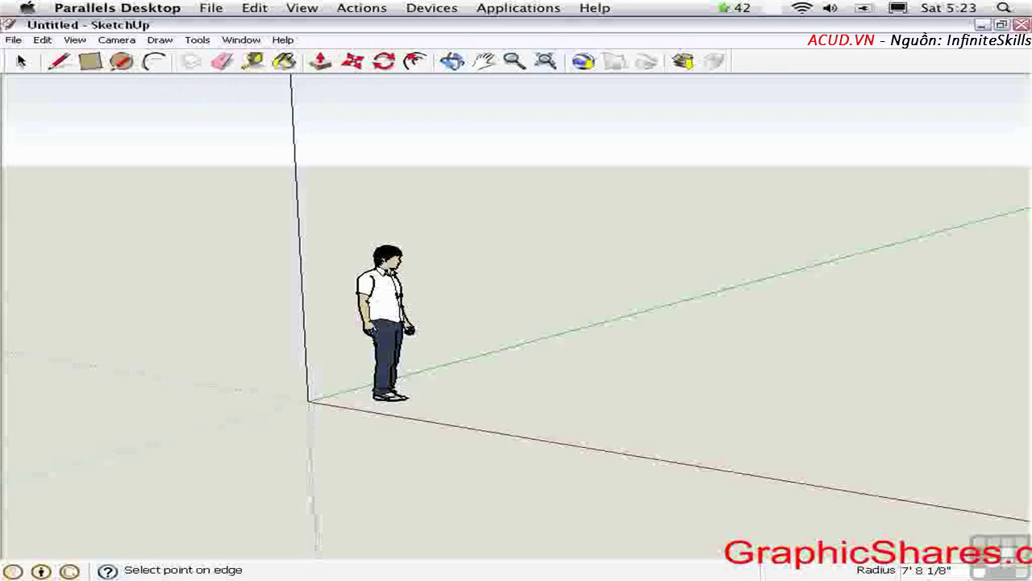
pyautogui.click(75, 40)
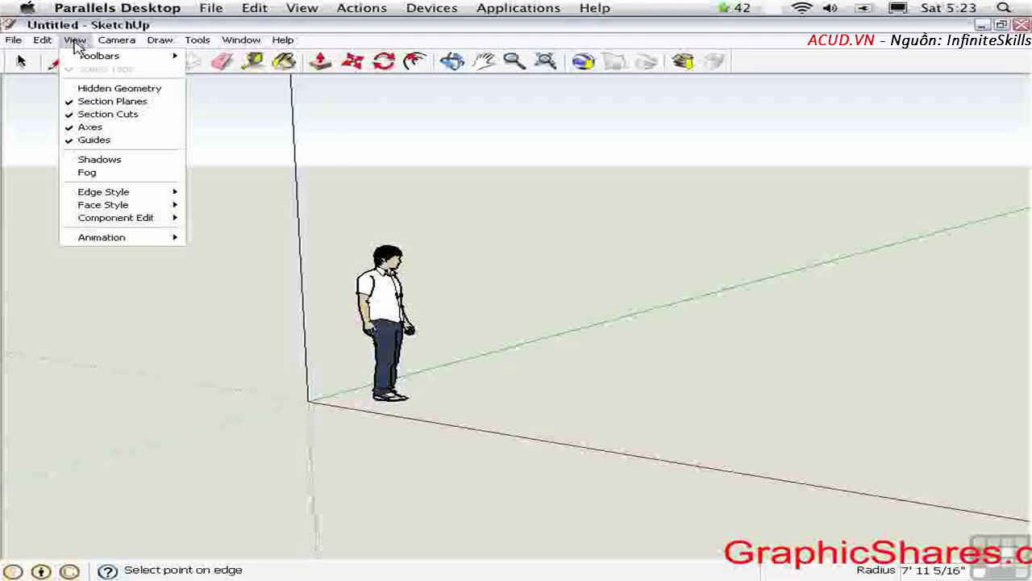
pyautogui.moveTo(87, 61)
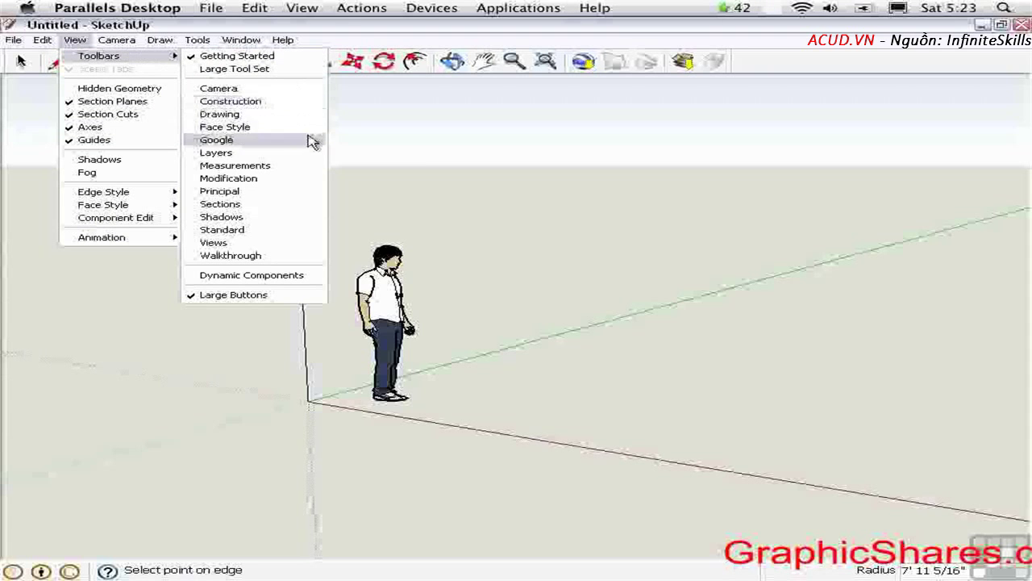
pyautogui.click(225, 71)
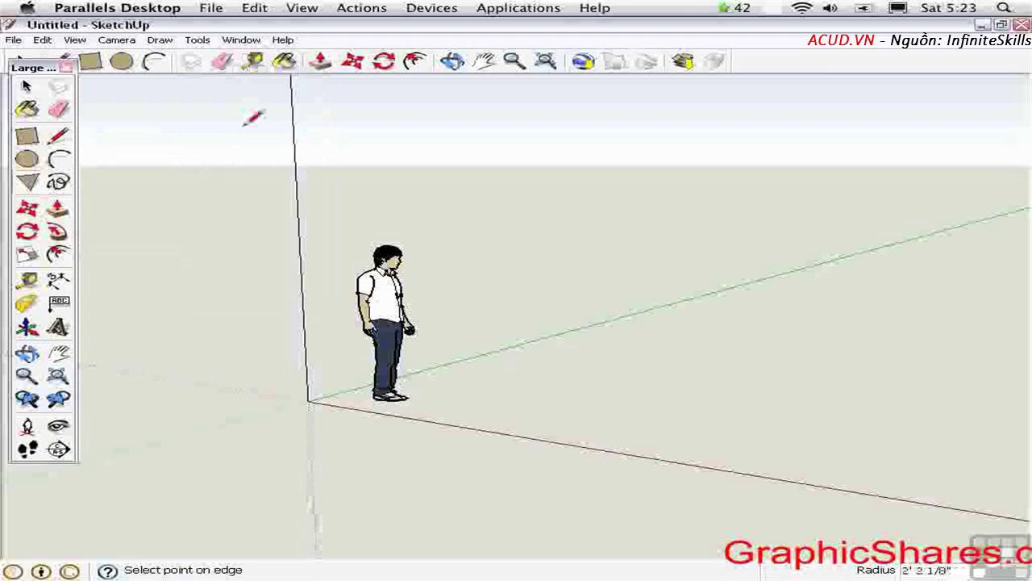
pyautogui.moveTo(54, 69); pyautogui.dragTo(70, 92)
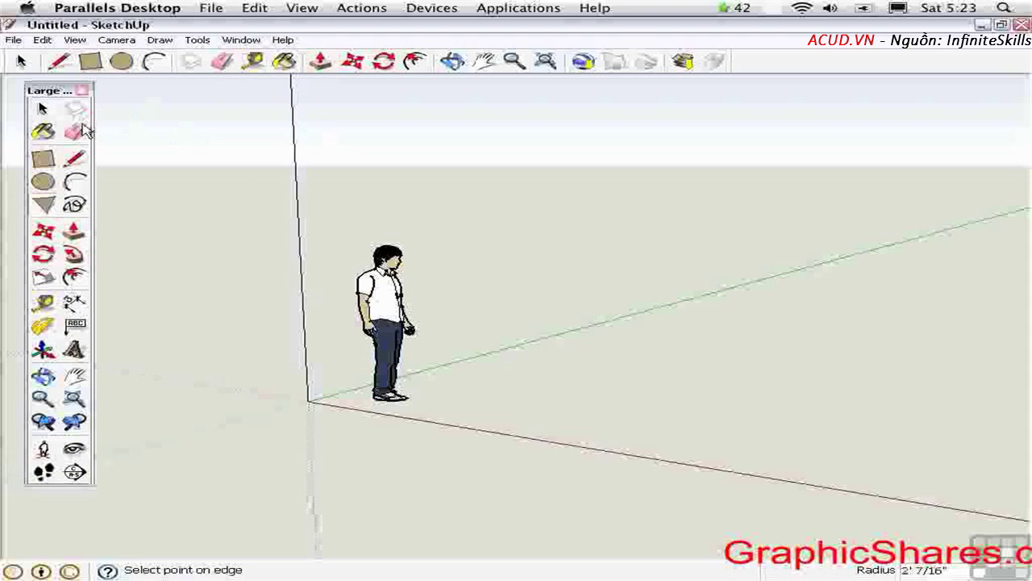
# Step: Try the Line and Circle tools, then hide the Getting Started toolbar
pyautogui.click(58, 62)
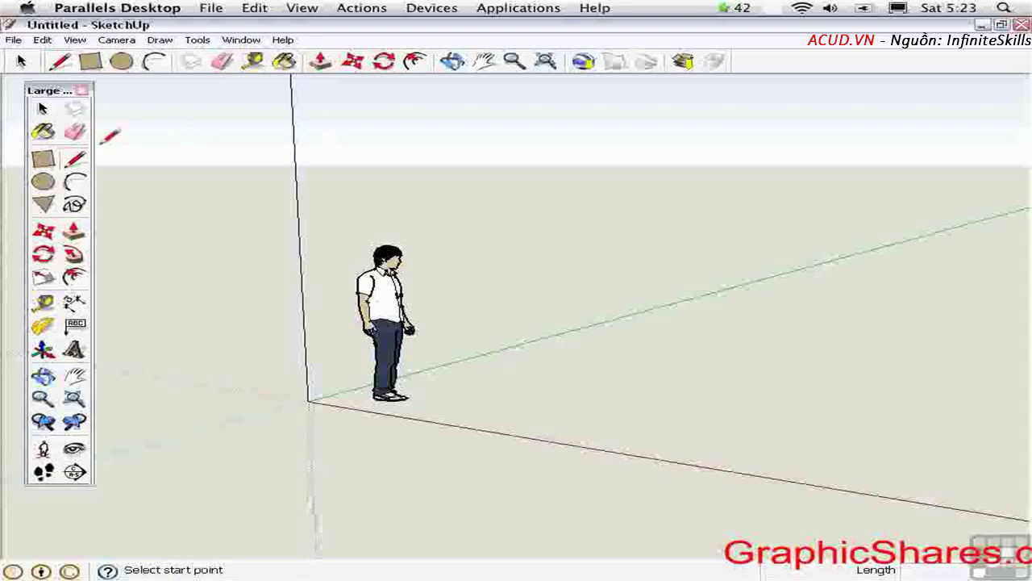
pyautogui.click(43, 181)
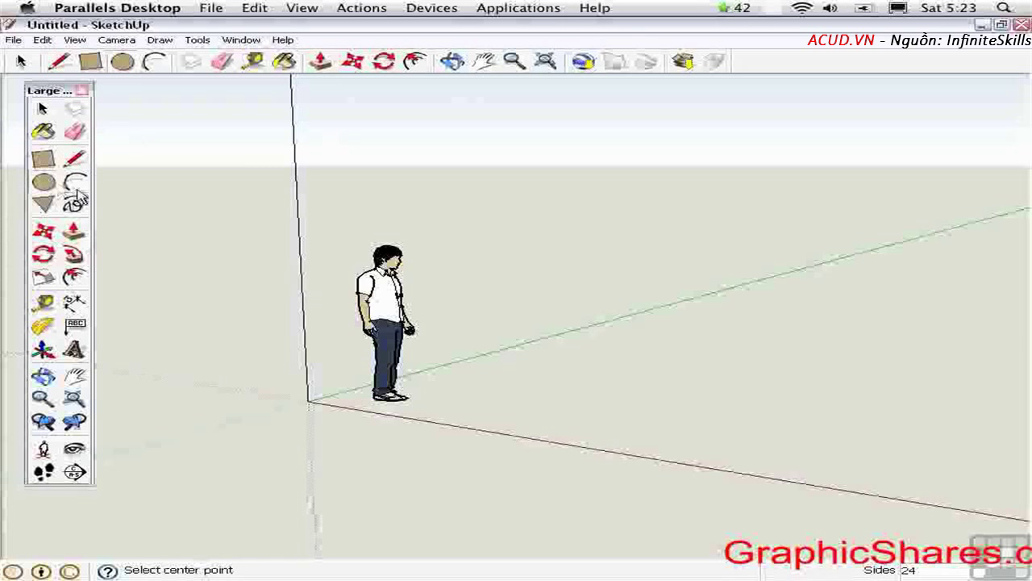
pyautogui.click(74, 41)
pyautogui.moveTo(97, 55)
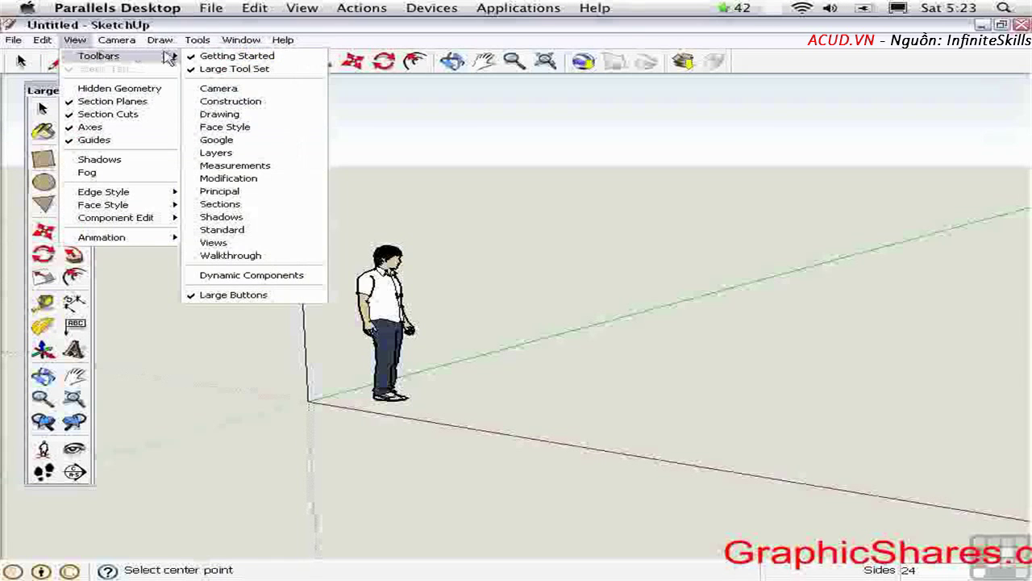
pyautogui.click(234, 56)
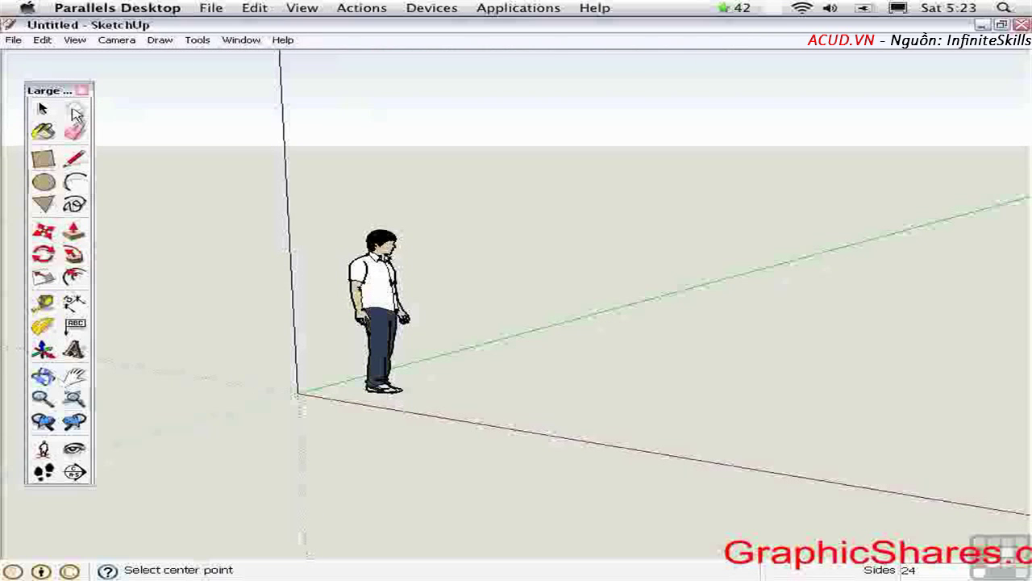
# Step: Show the Drawing toolbar, close the Large Tool Set, and move Drawing to the top-left corner
pyautogui.click(78, 46)
pyautogui.moveTo(86, 56)
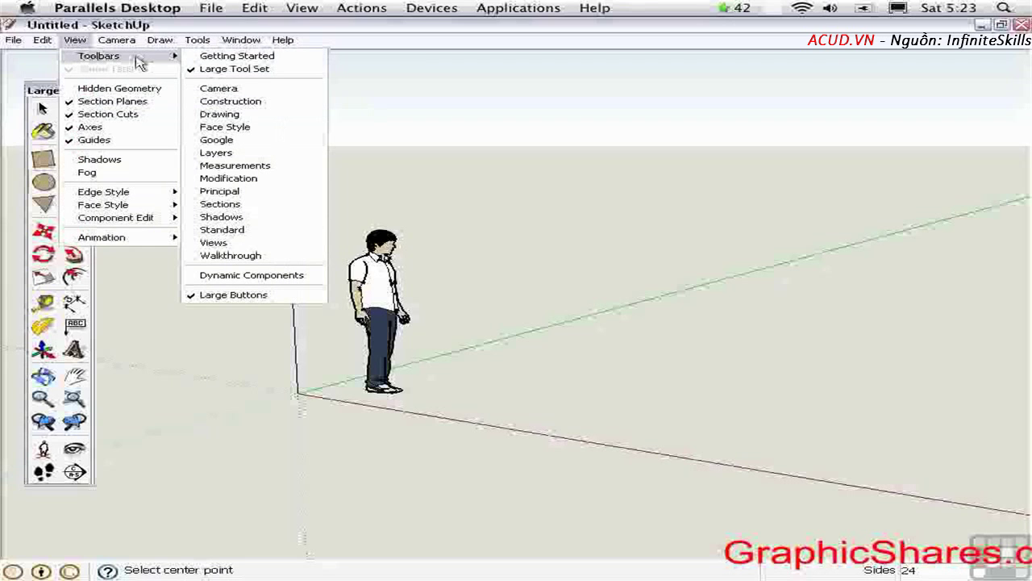
pyautogui.click(222, 118)
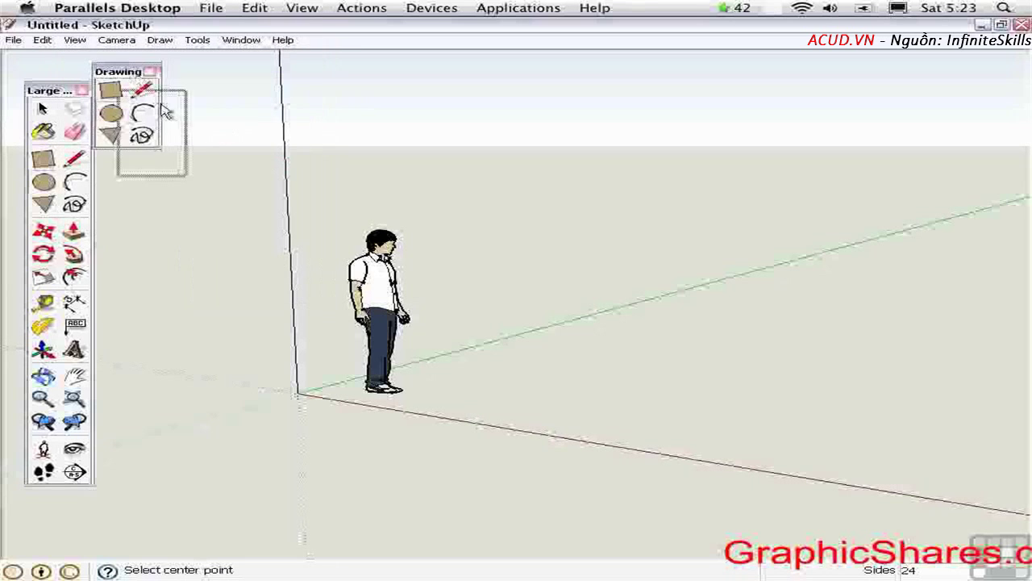
pyautogui.moveTo(165, 112); pyautogui.dragTo(162, 167)
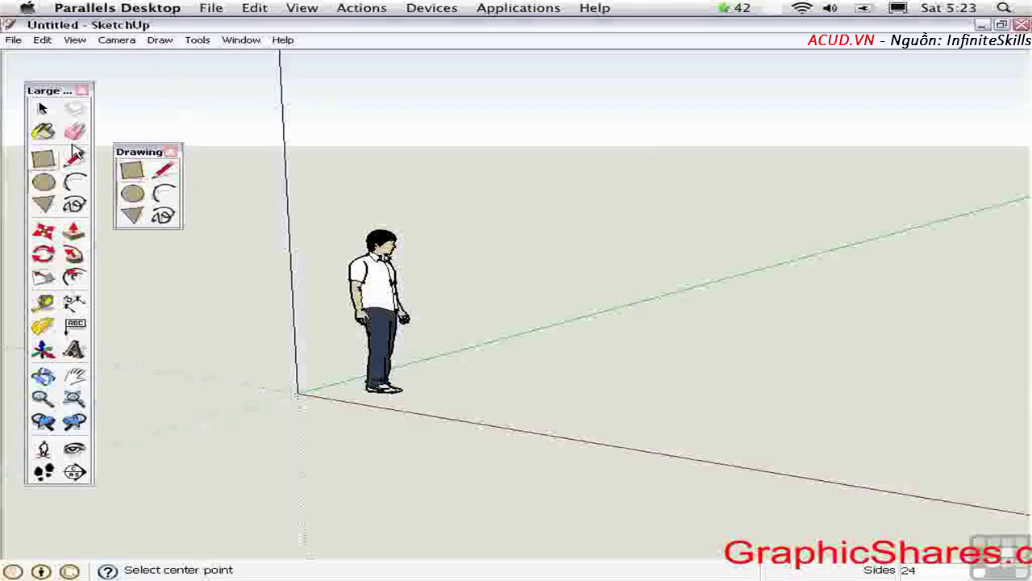
pyautogui.click(81, 91)
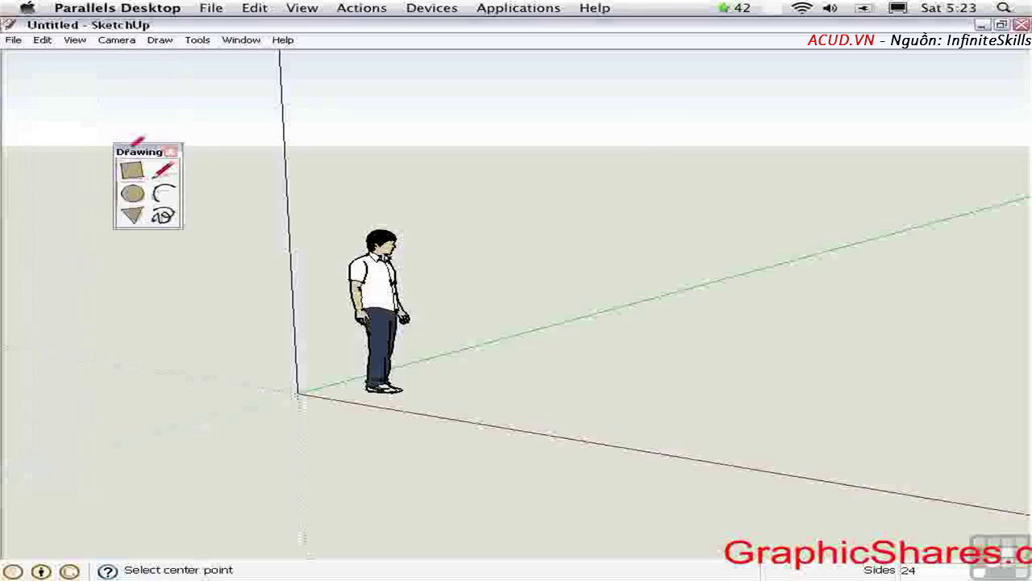
pyautogui.moveTo(135, 150); pyautogui.dragTo(38, 87)
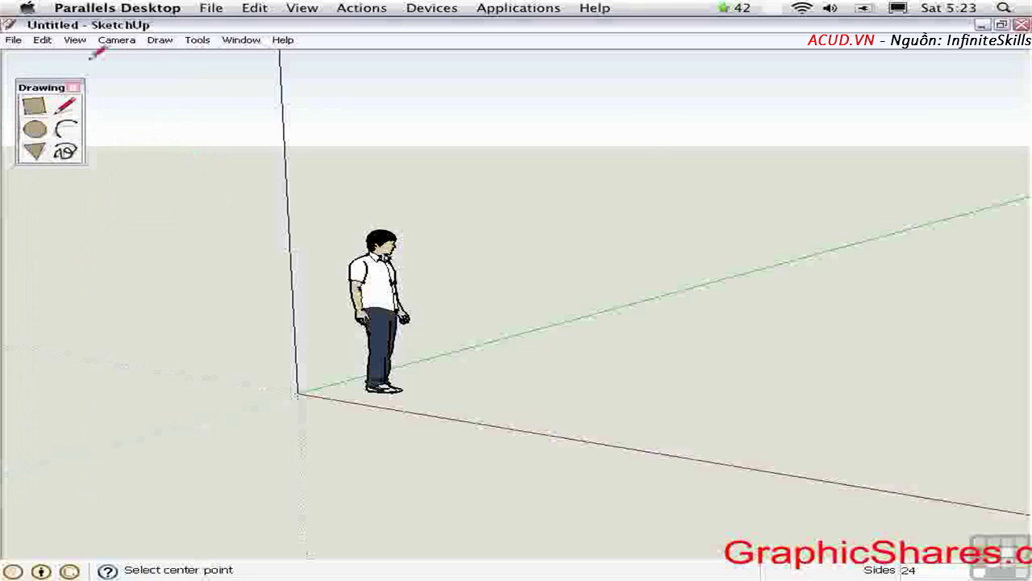
# Step: Show the Modification toolbar below Drawing and reshape it into two columns
pyautogui.click(74, 39)
pyautogui.moveTo(121, 56)
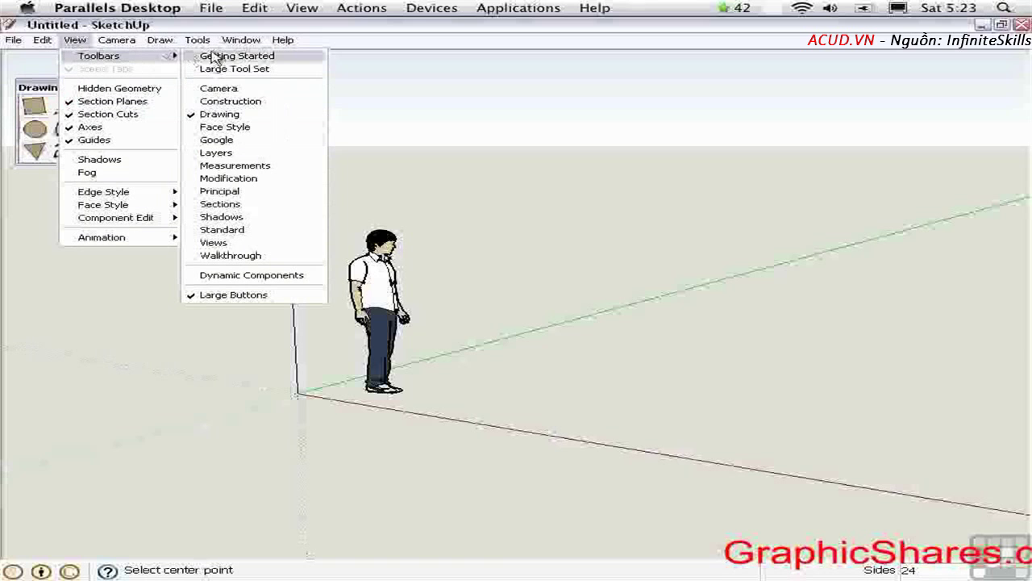
pyautogui.click(228, 179)
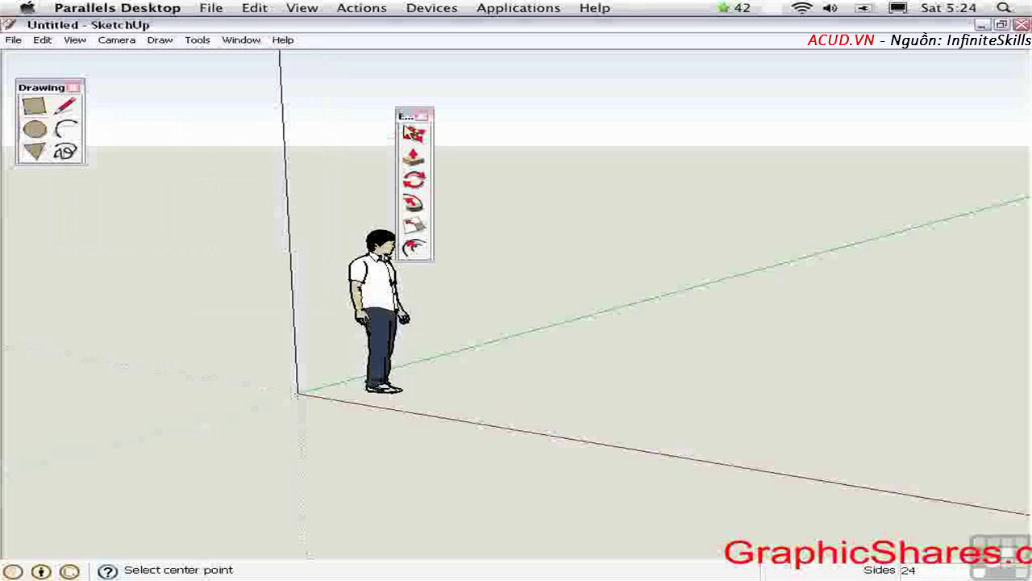
pyautogui.moveTo(406, 115); pyautogui.dragTo(128, 177)
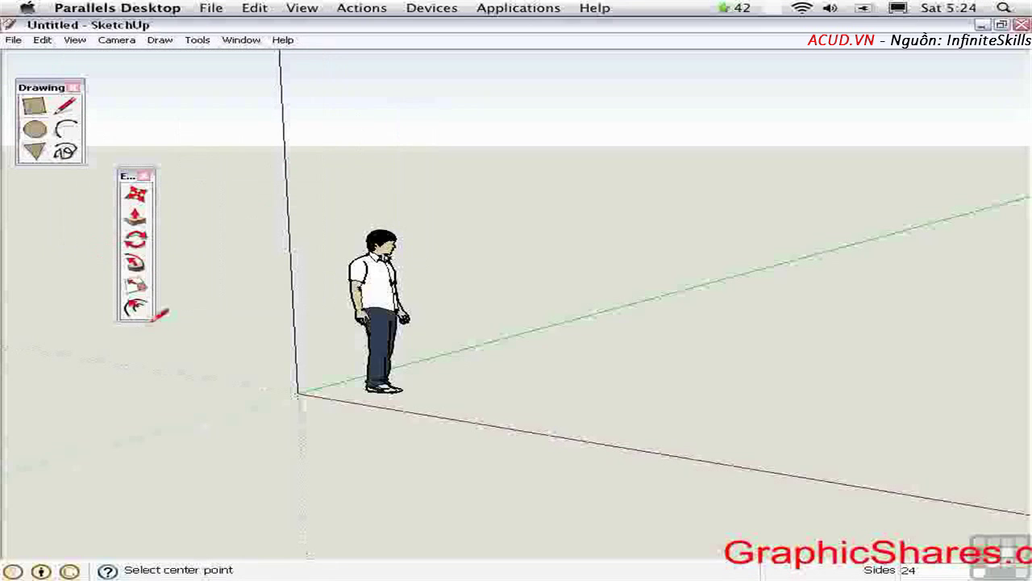
pyautogui.moveTo(157, 317); pyautogui.dragTo(211, 310)
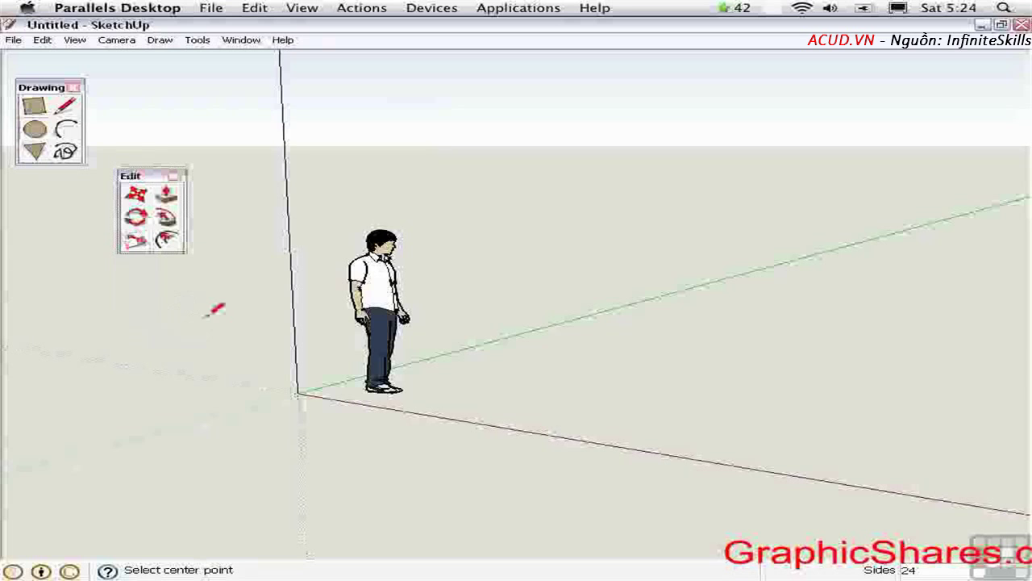
pyautogui.moveTo(185, 252)
pyautogui.mouseDown()
pyautogui.moveTo(246, 208)
pyautogui.moveTo(310, 201)
pyautogui.moveTo(247, 231)
pyautogui.moveTo(230, 266)
pyautogui.mouseUp()
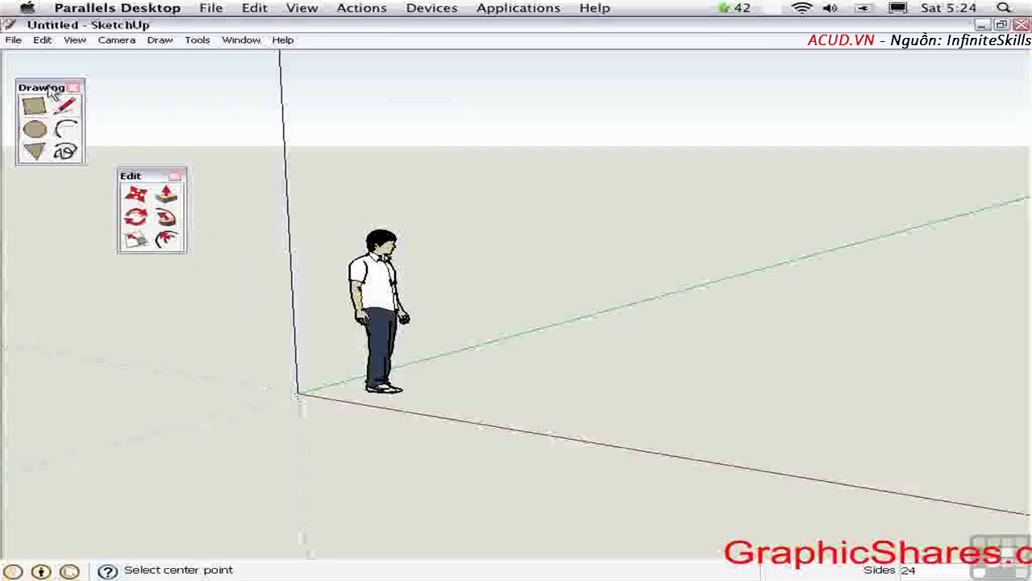
# Step: Dock the Drawing and Edit toolbars at the left edge, then undock Drawing to float
pyautogui.moveTo(50, 91); pyautogui.dragTo(16, 91)
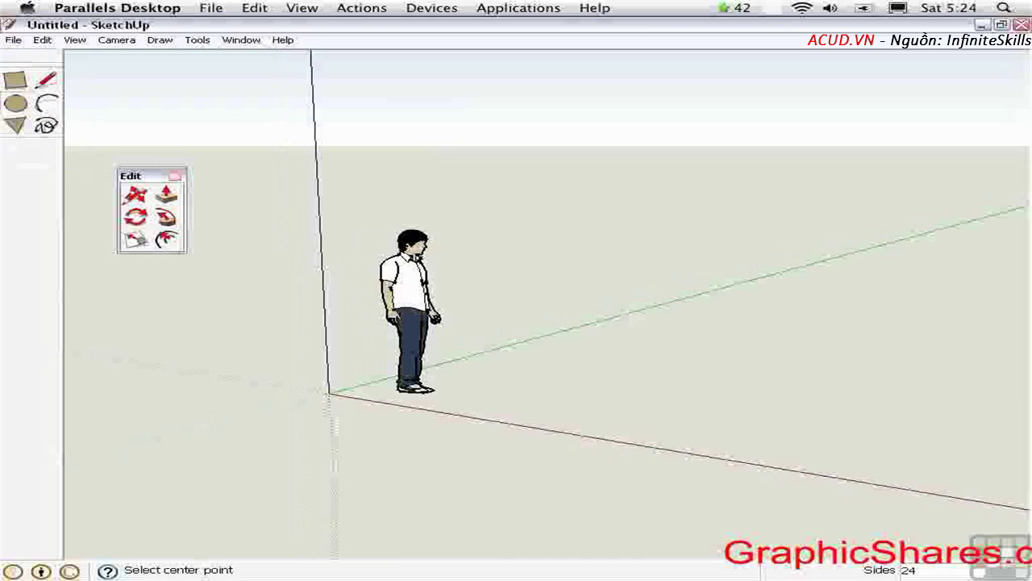
pyautogui.moveTo(133, 175); pyautogui.dragTo(85, 202)
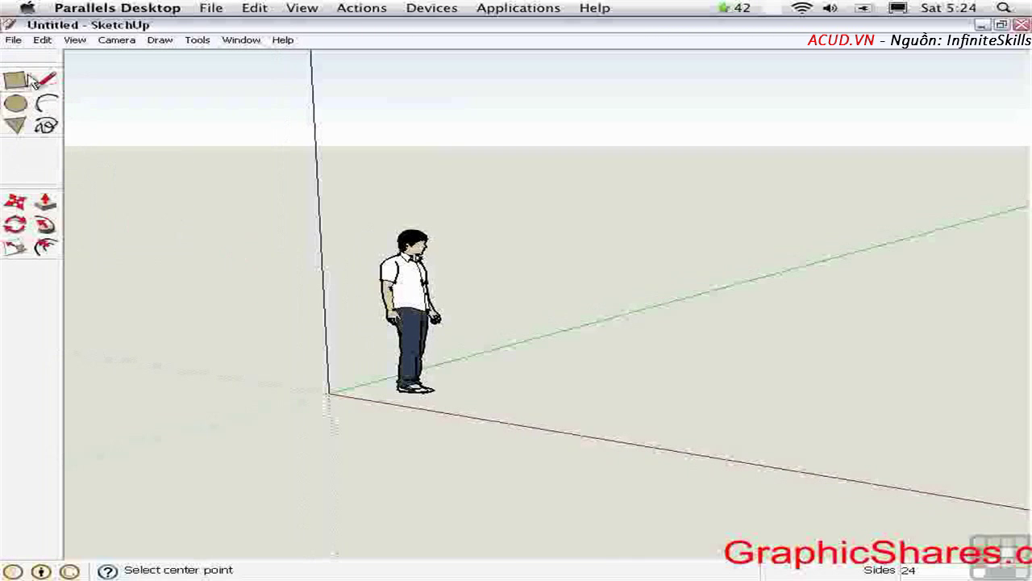
pyautogui.moveTo(34, 83); pyautogui.dragTo(32, 69)
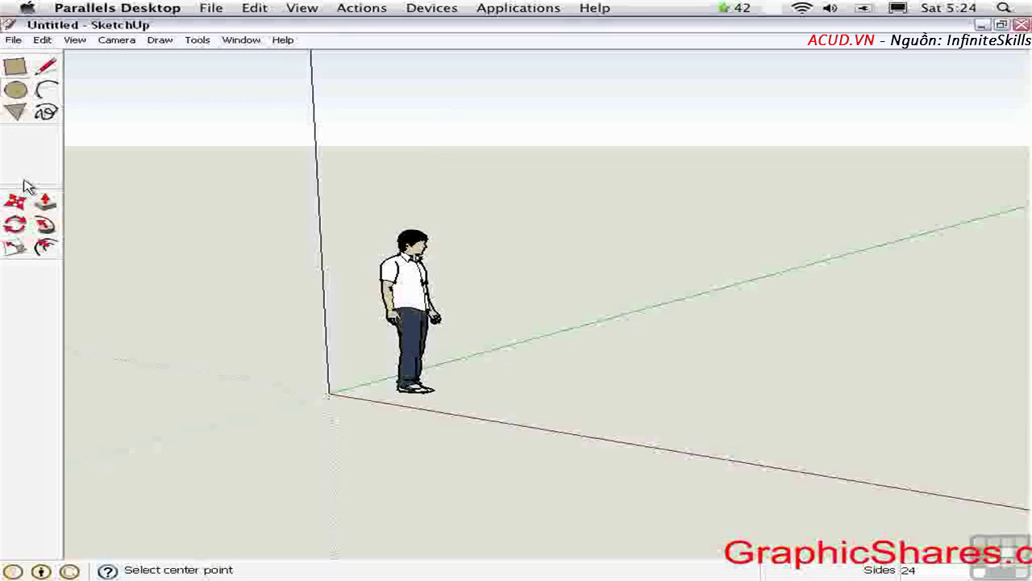
pyautogui.moveTo(25, 187)
pyautogui.mouseDown()
pyautogui.moveTo(19, 156)
pyautogui.moveTo(33, 128)
pyautogui.moveTo(85, 143)
pyautogui.moveTo(141, 135)
pyautogui.mouseUp()
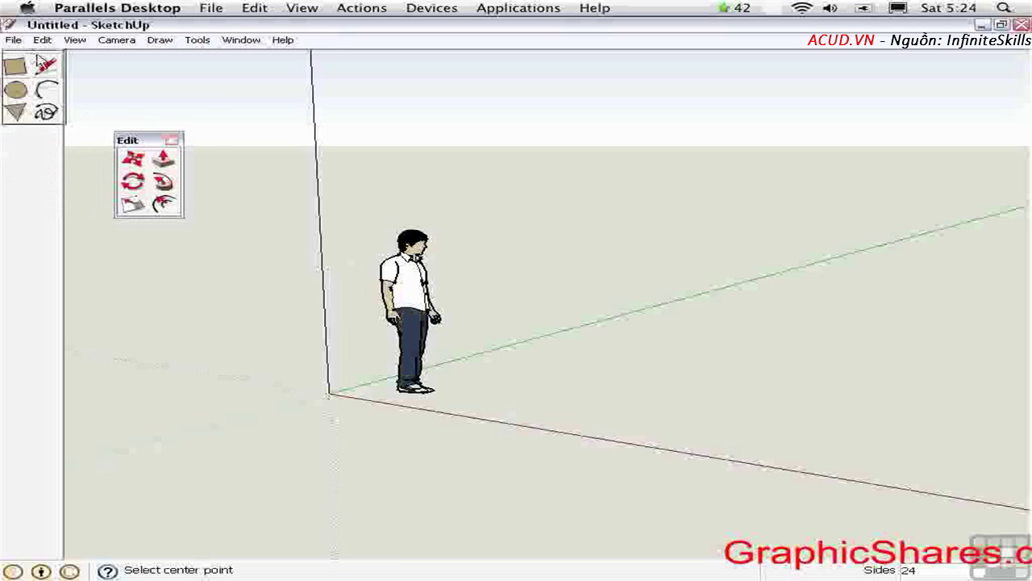
pyautogui.moveTo(38, 61); pyautogui.dragTo(254, 90)
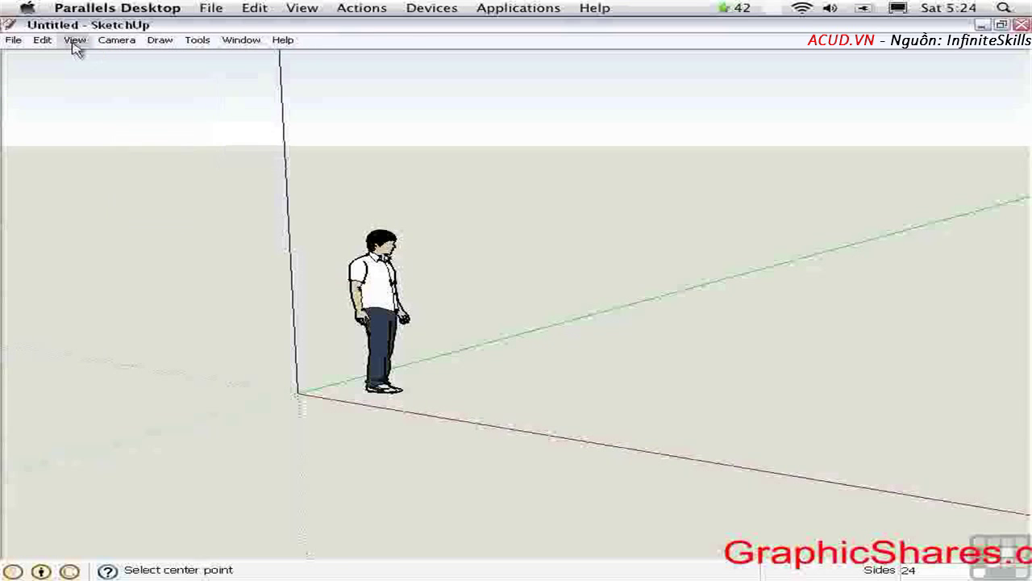
# Step: Bring back the floating Large Tool Set palette via View > Toolbars
pyautogui.click(74, 41)
pyautogui.moveTo(108, 57)
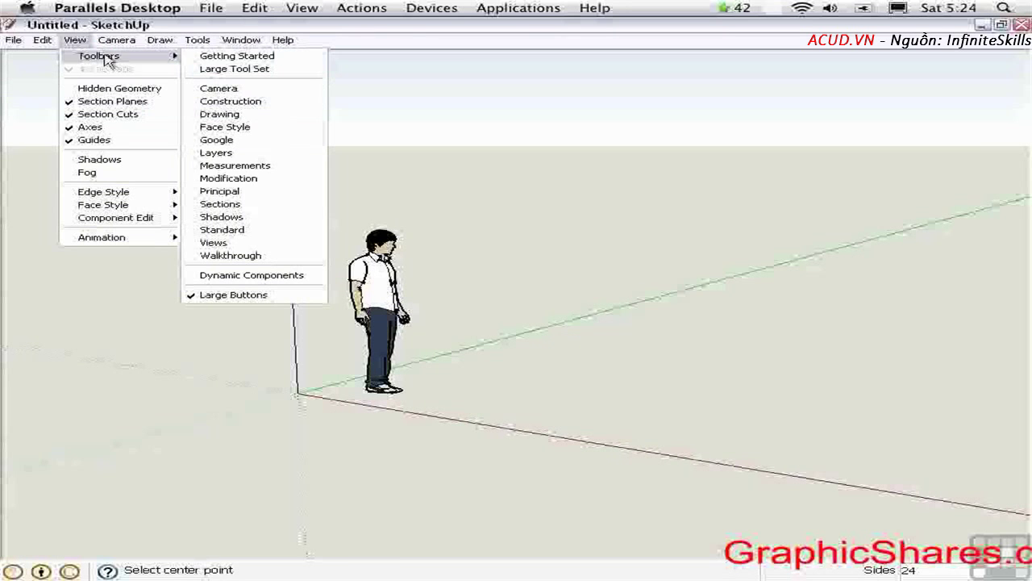
pyautogui.click(203, 69)
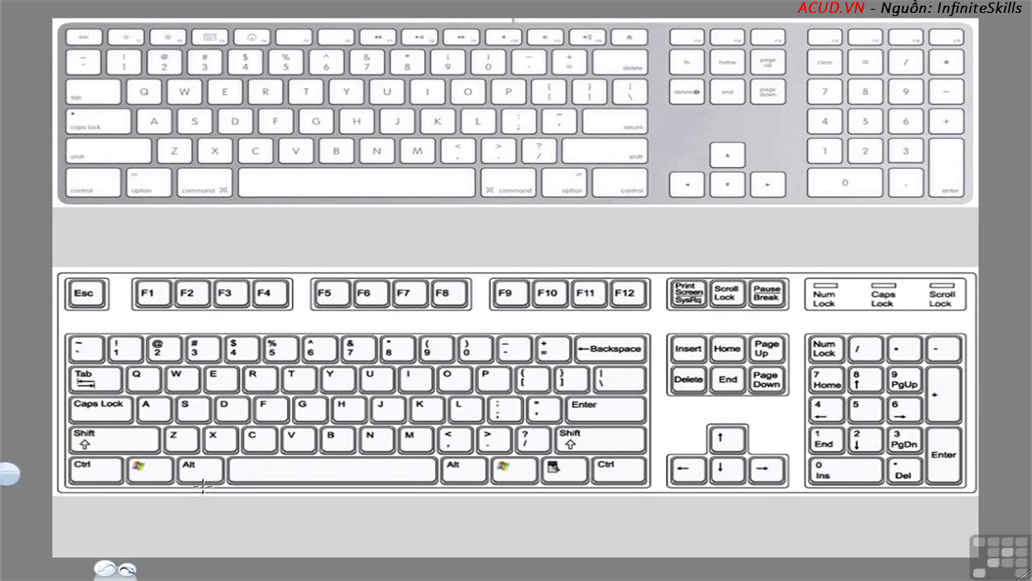
# Step: Number Windows Alt, Ctrl, Shift and Mac option, control, shift as 1, 2, 3 in red
pyautogui.moveTo(208, 463); pyautogui.dragTo(206, 478)
pyautogui.moveTo(96, 463); pyautogui.dragTo(109, 477)
pyautogui.moveTo(114, 434)
pyautogui.mouseDown()
pyautogui.moveTo(141, 478)
pyautogui.moveTo(150, 469)
pyautogui.moveTo(160, 479)
pyautogui.mouseUp()
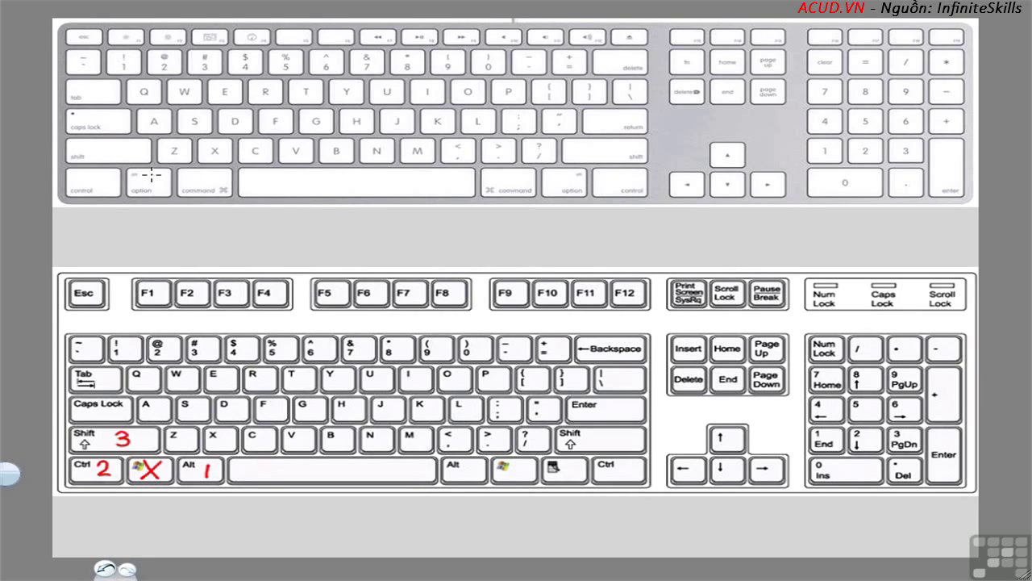
pyautogui.moveTo(151, 173); pyautogui.dragTo(149, 183)
pyautogui.moveTo(87, 172)
pyautogui.mouseDown()
pyautogui.moveTo(86, 183)
pyautogui.moveTo(99, 183)
pyautogui.mouseUp()
pyautogui.moveTo(107, 147); pyautogui.dragTo(106, 158)
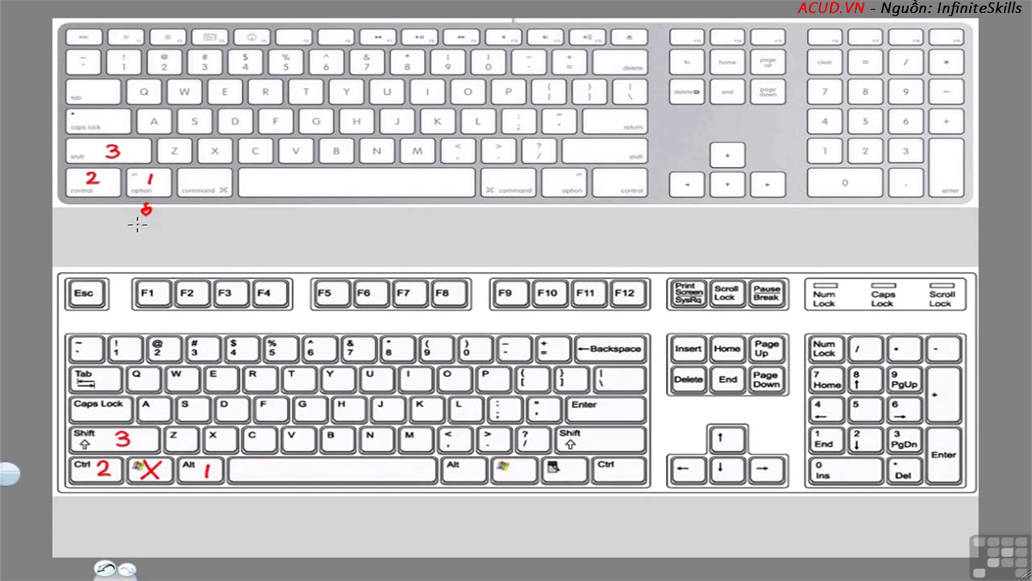
# Step: Mark the Mac option, shift and command key symbols in red on the keyboard image
pyautogui.moveTo(144, 224)
pyautogui.mouseDown()
pyautogui.moveTo(162, 230)
pyautogui.moveTo(162, 221)
pyautogui.mouseUp()
pyautogui.moveTo(136, 152); pyautogui.dragTo(139, 158)
pyautogui.moveTo(229, 198)
pyautogui.mouseDown()
pyautogui.moveTo(235, 186)
pyautogui.moveTo(213, 185)
pyautogui.moveTo(221, 199)
pyautogui.mouseUp()
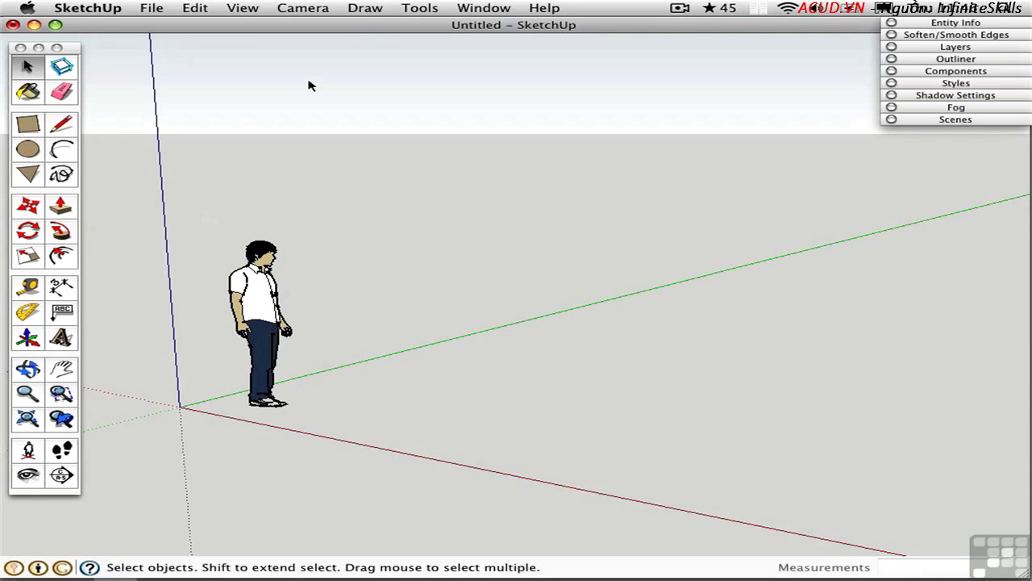
# Step: Look through the Draw menu, then go to the Shortcuts page of SketchUp Preferences
pyautogui.click(365, 9)
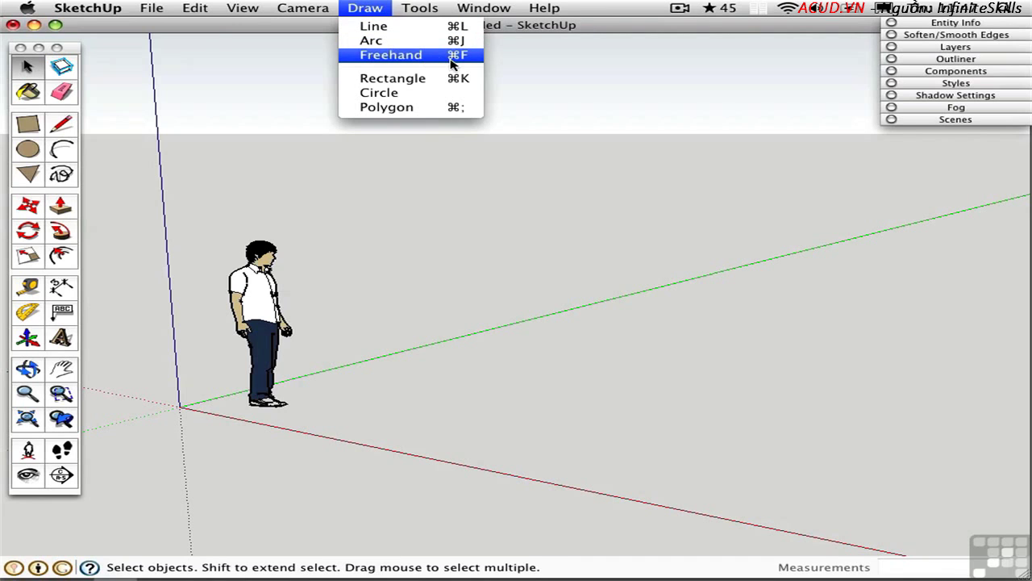
pyautogui.moveTo(101, 8)
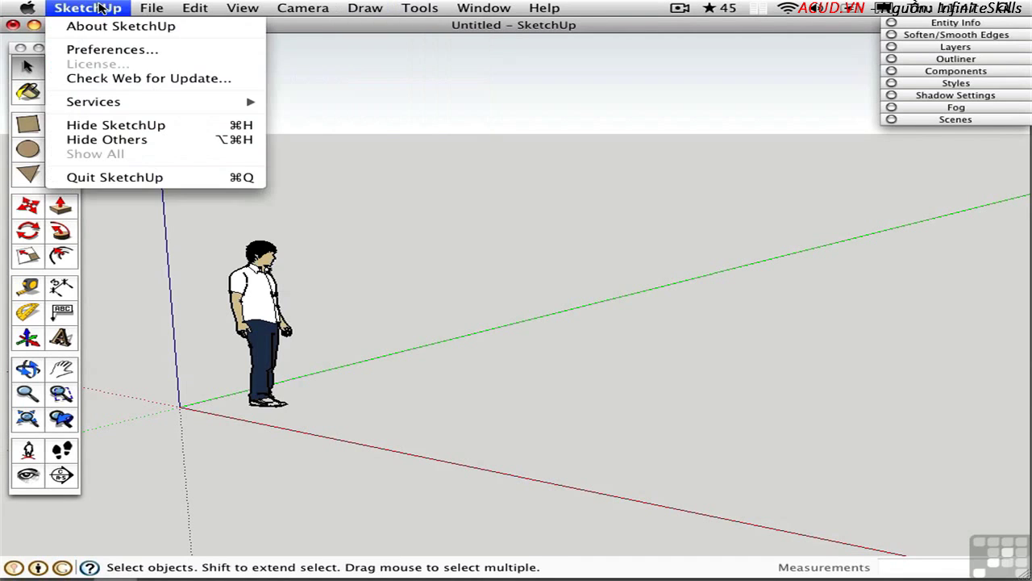
pyautogui.click(137, 51)
# Step: Filter the shortcuts by 'rec', then clear the filter and scroll the full list
pyautogui.click(477, 196)
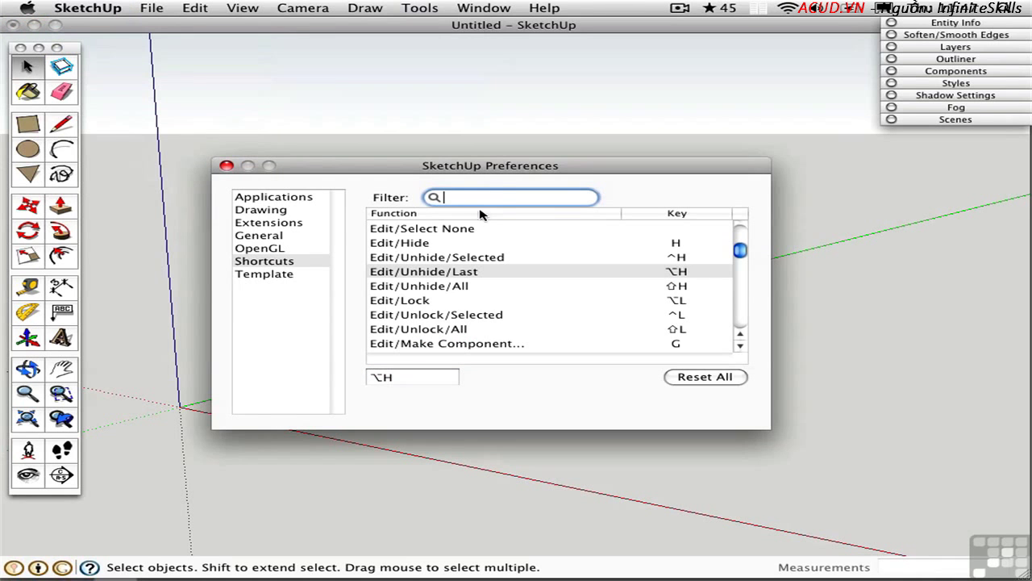
pyautogui.write('rec')
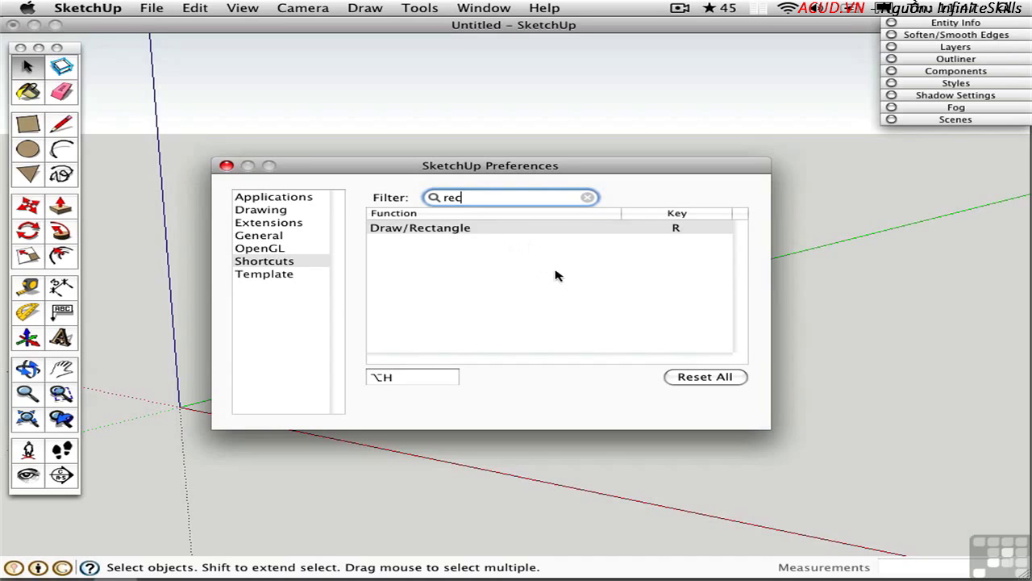
pyautogui.click(588, 197)
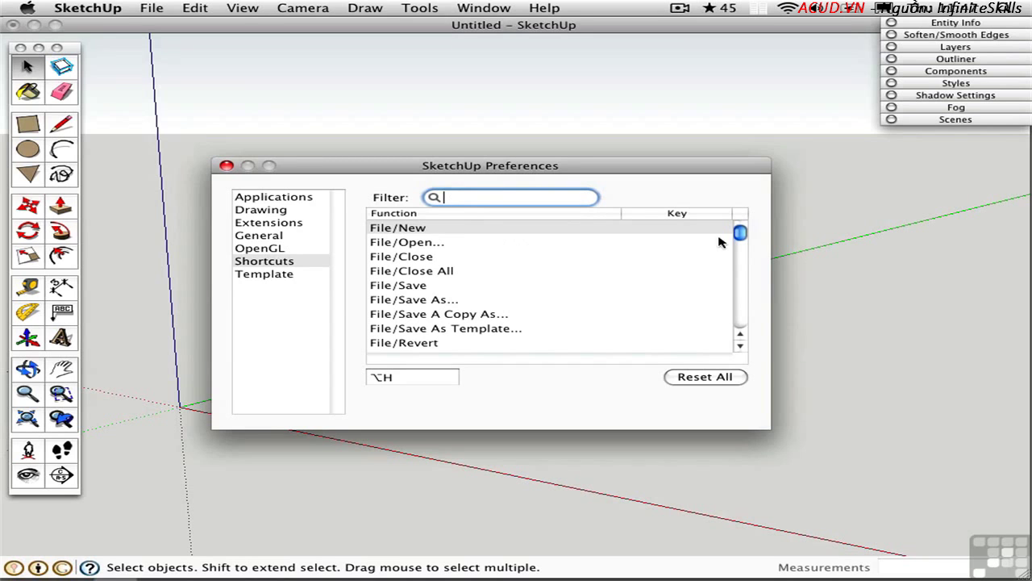
pyautogui.moveTo(741, 234); pyautogui.dragTo(739, 250)
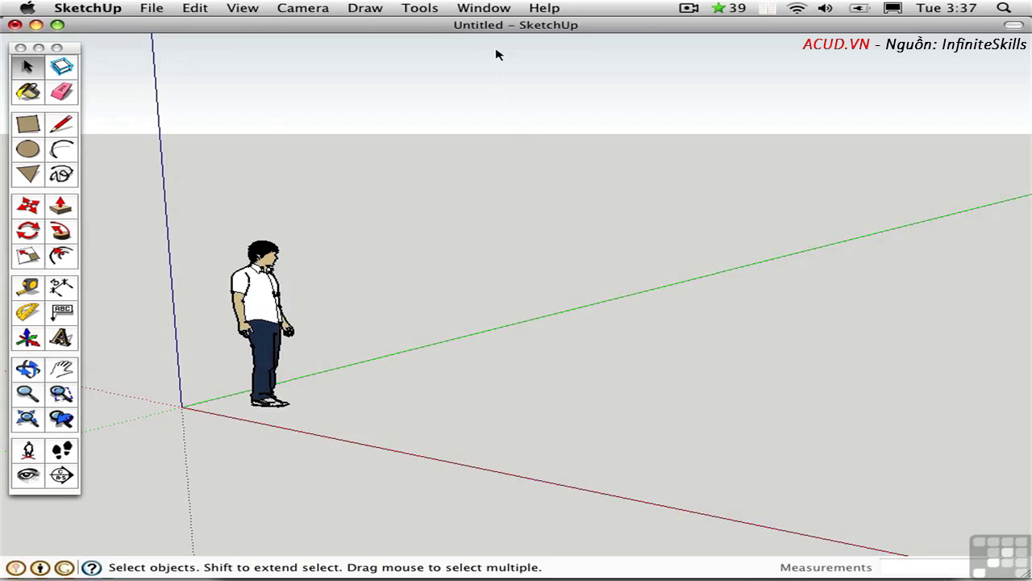
# Step: Open Entity Info, Soften/Smooth Edges, Layers and Outliner from the Window menu
pyautogui.click(483, 8)
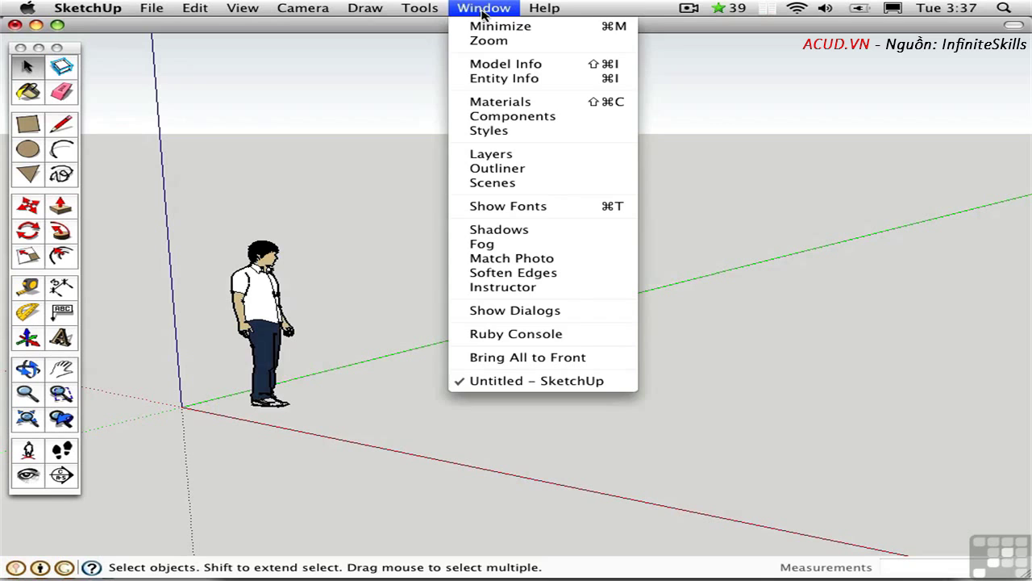
pyautogui.click(495, 81)
pyautogui.click(482, 10)
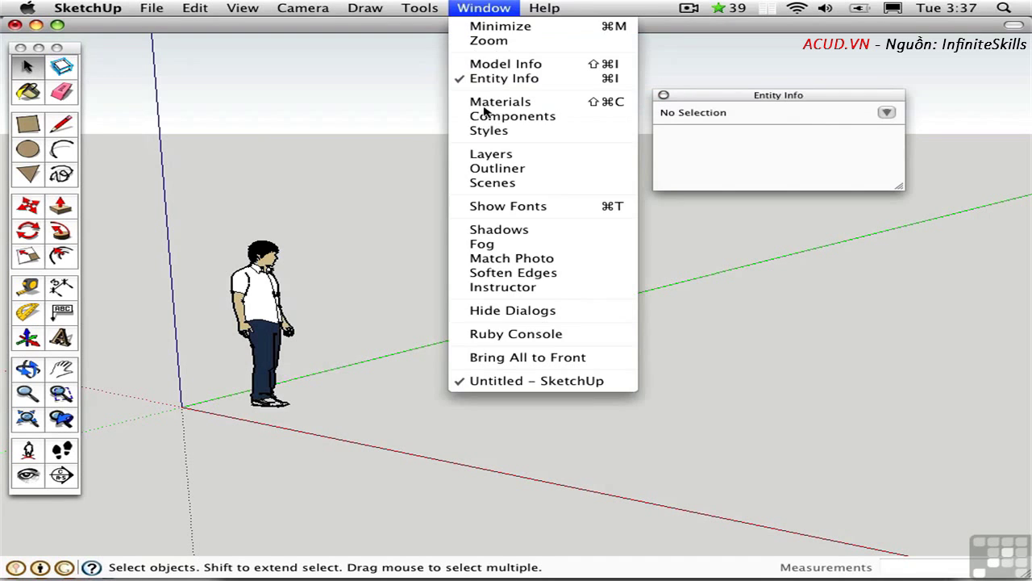
pyautogui.click(502, 275)
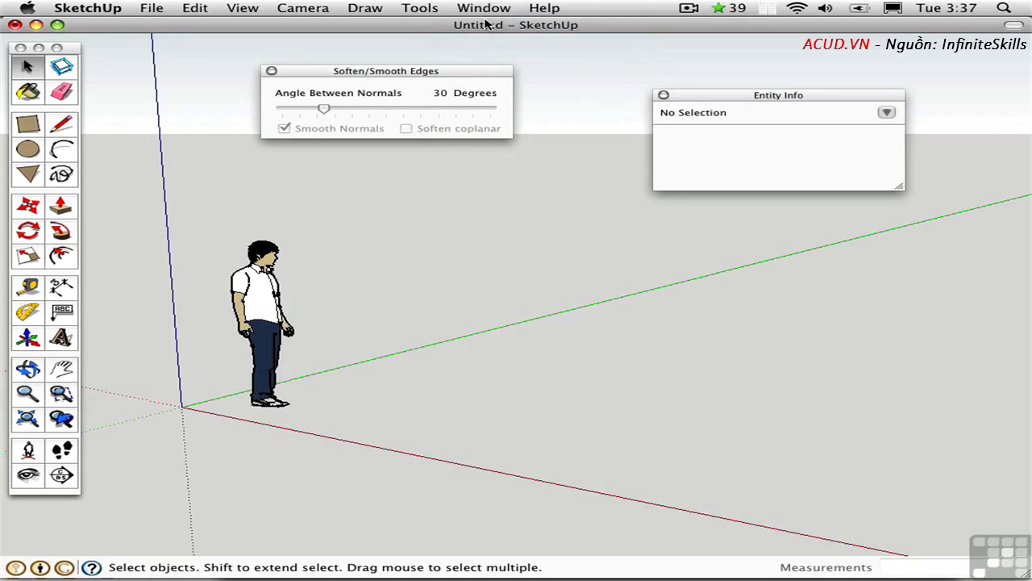
pyautogui.click(483, 8)
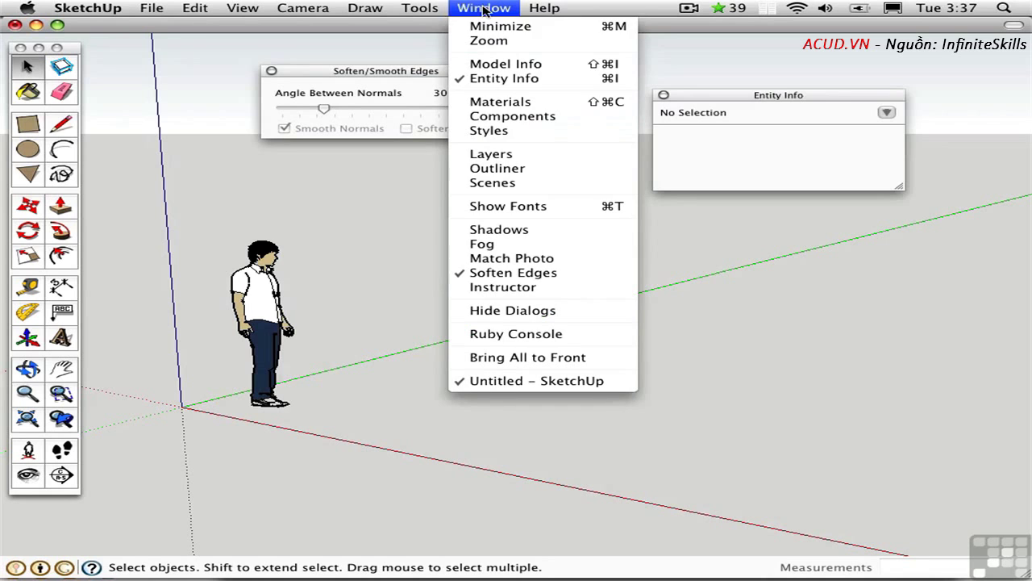
pyautogui.click(498, 159)
pyautogui.click(491, 9)
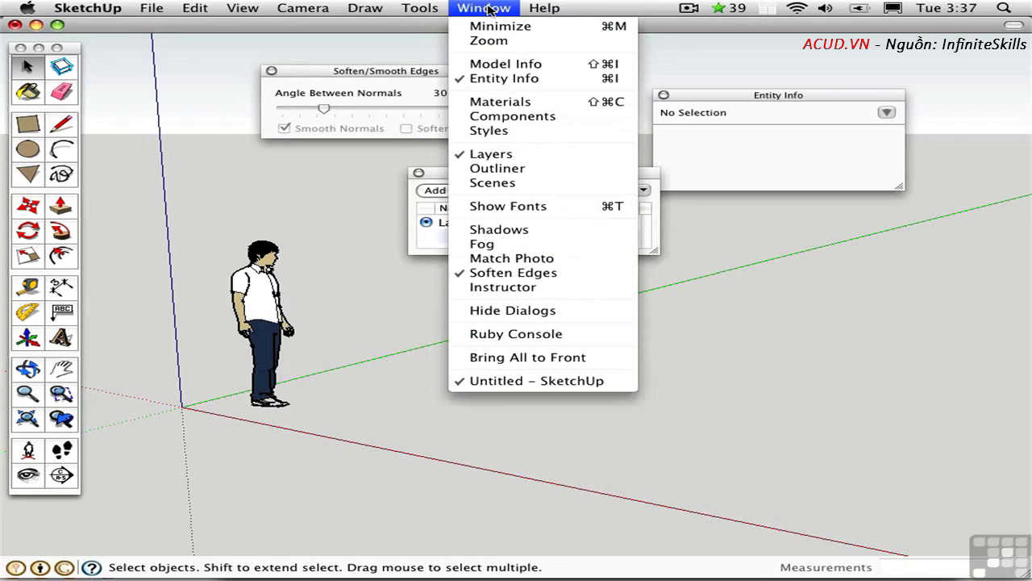
pyautogui.click(530, 169)
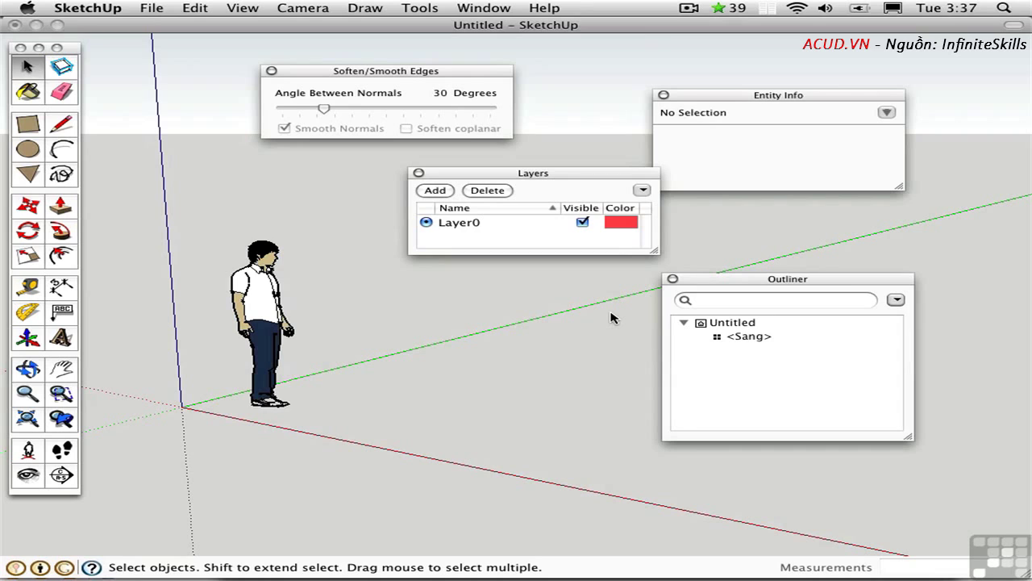
# Step: Close the Layers panel and reopen it from Window > Layers
pyautogui.click(419, 172)
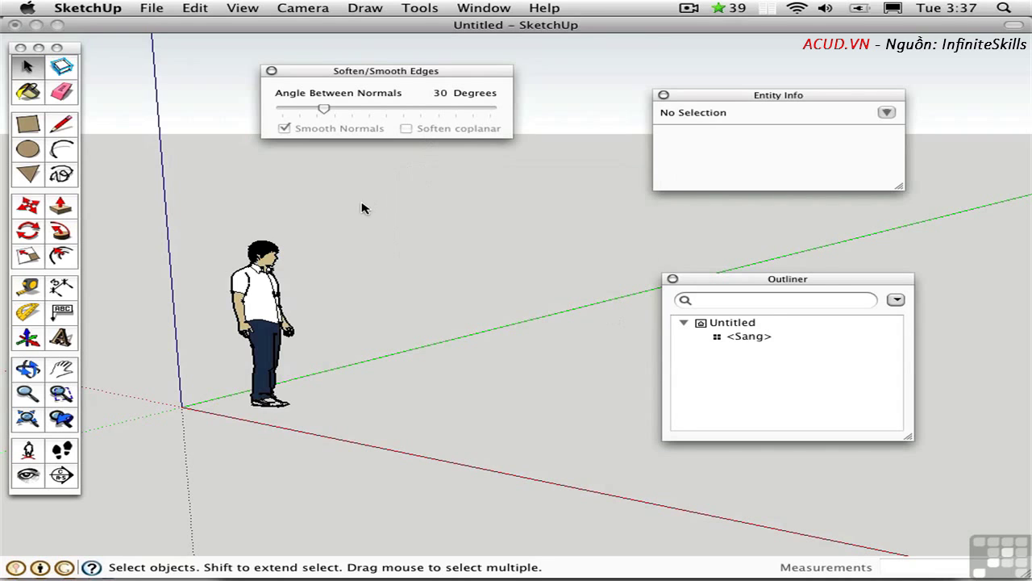
pyautogui.click(471, 9)
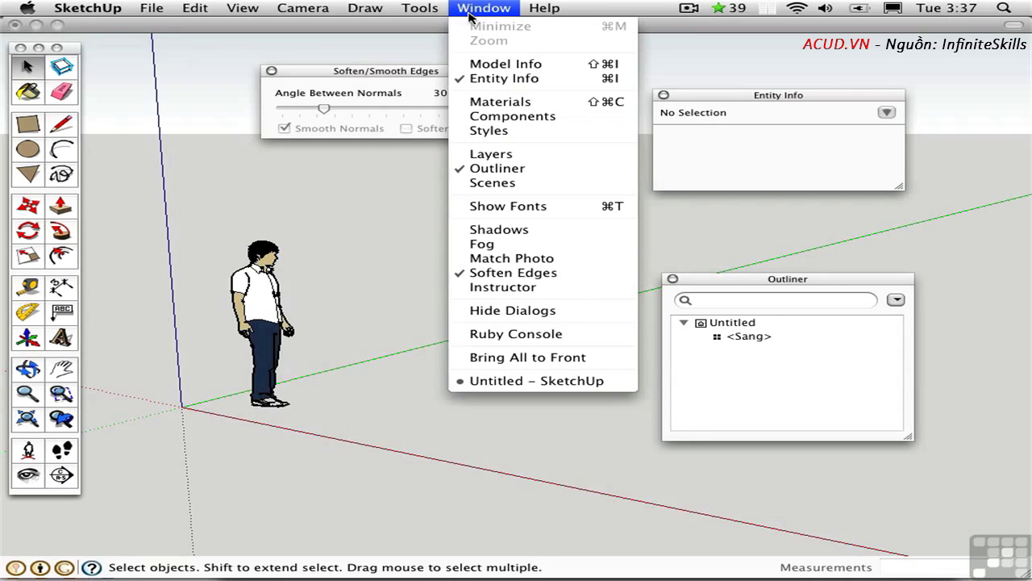
pyautogui.click(492, 154)
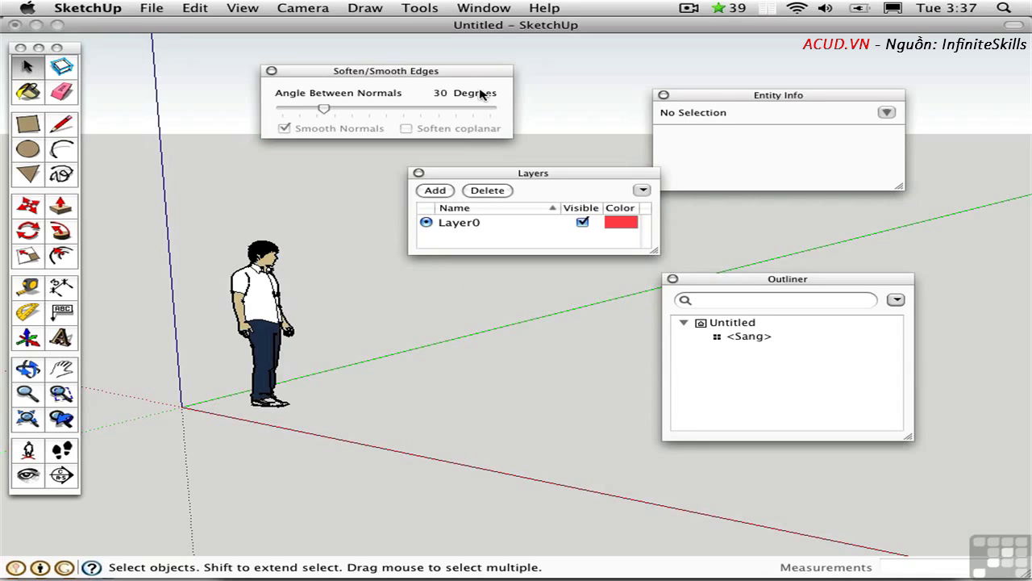
# Step: Dock Soften/Smooth Edges, Layers and Outliner beneath Entity Info, then shift the stack left
pyautogui.moveTo(730, 97); pyautogui.dragTo(734, 56)
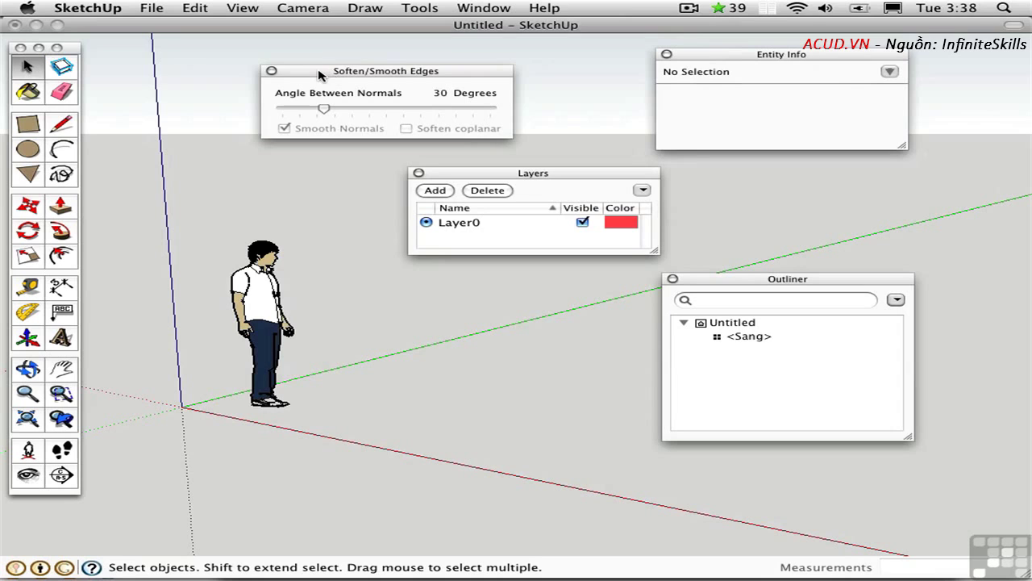
pyautogui.moveTo(319, 74); pyautogui.dragTo(692, 178)
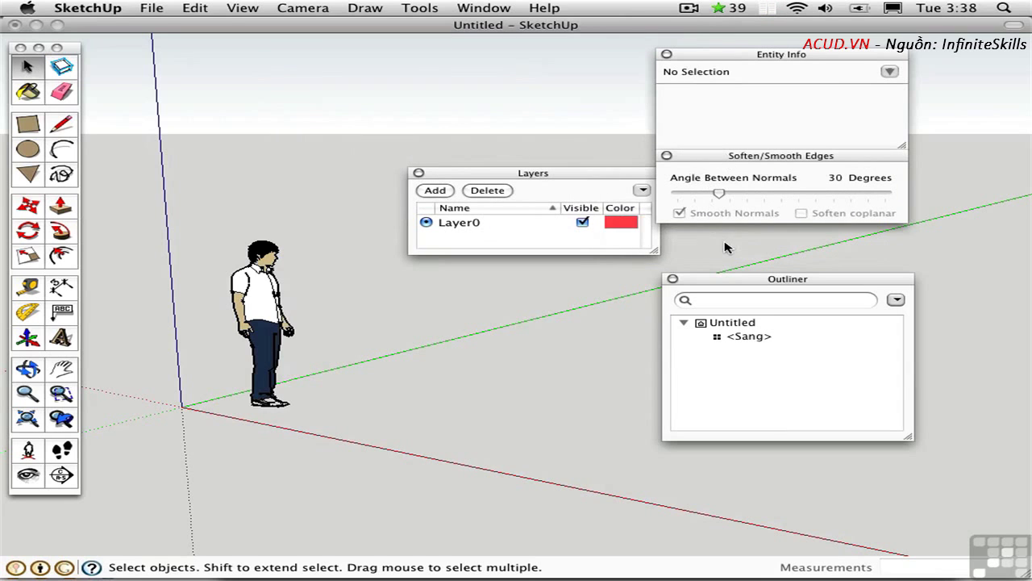
pyautogui.moveTo(565, 174); pyautogui.dragTo(795, 232)
pyautogui.moveTo(915, 284); pyautogui.dragTo(812, 338)
pyautogui.click(787, 400)
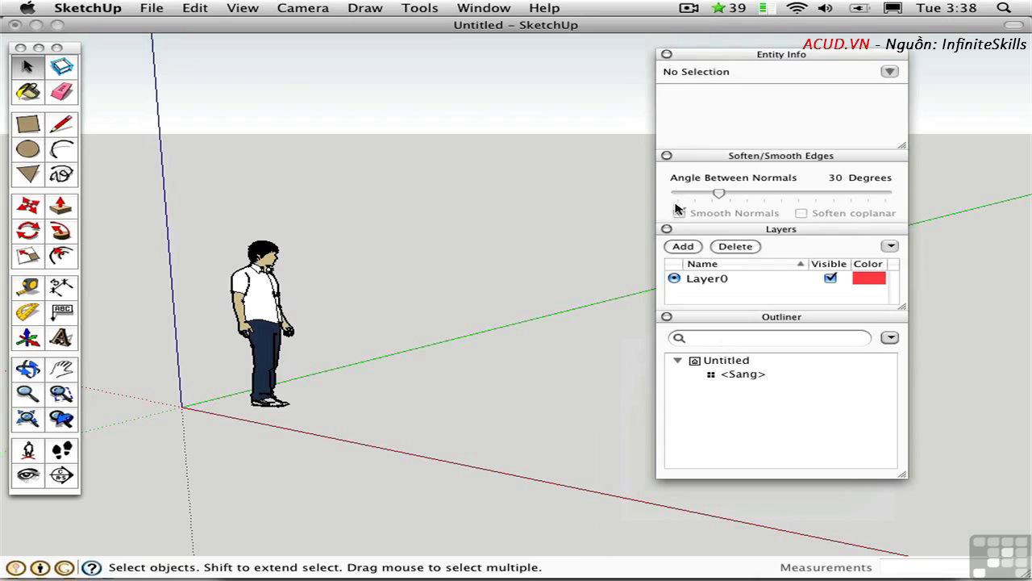
pyautogui.moveTo(707, 58); pyautogui.dragTo(655, 60)
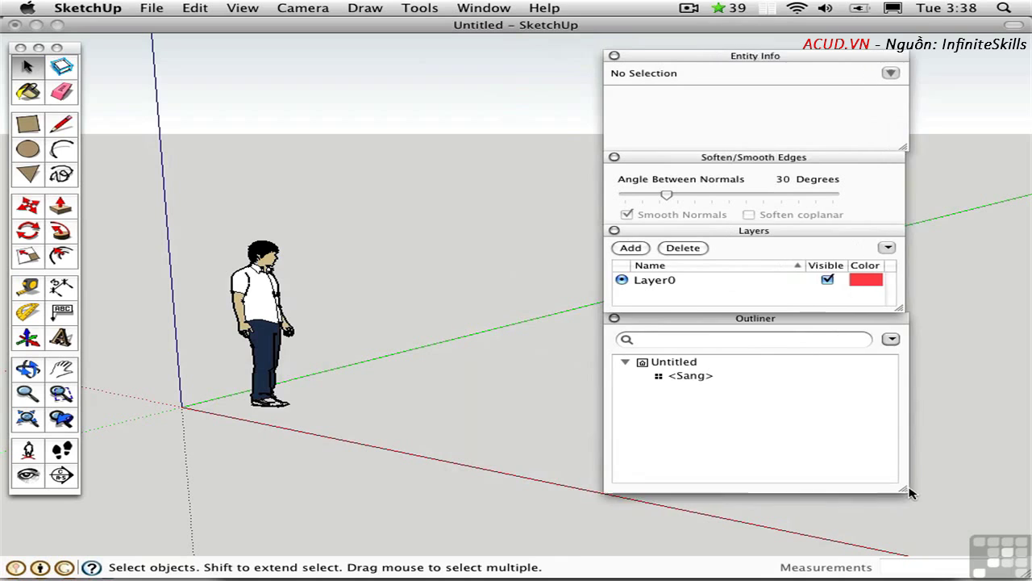
# Step: Collapse Layers, Outliner, Soften/Smooth Edges and Entity Info, move the stack top-right, and re-expand Layers
pyautogui.click(755, 232)
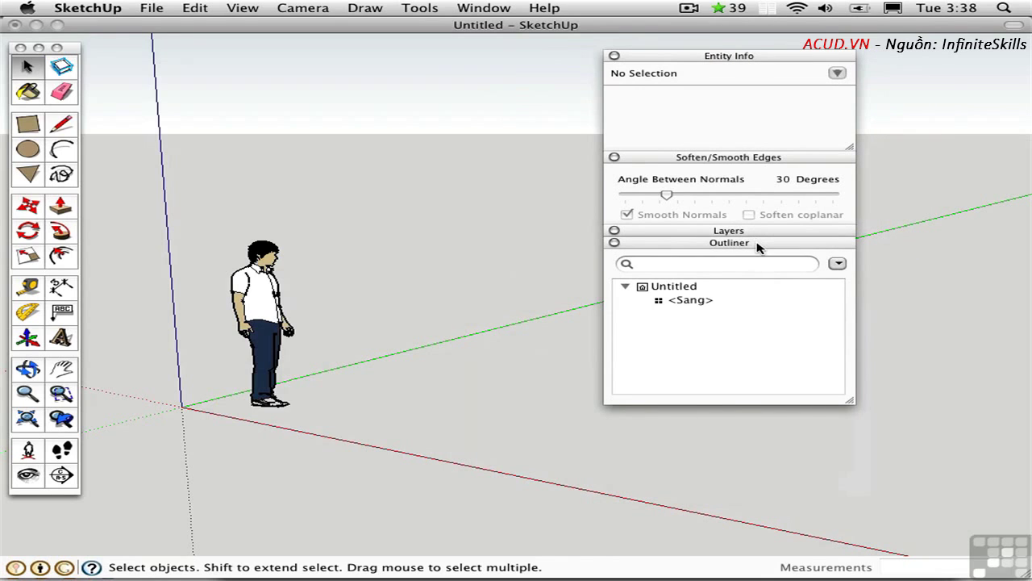
pyautogui.click(758, 243)
pyautogui.click(751, 161)
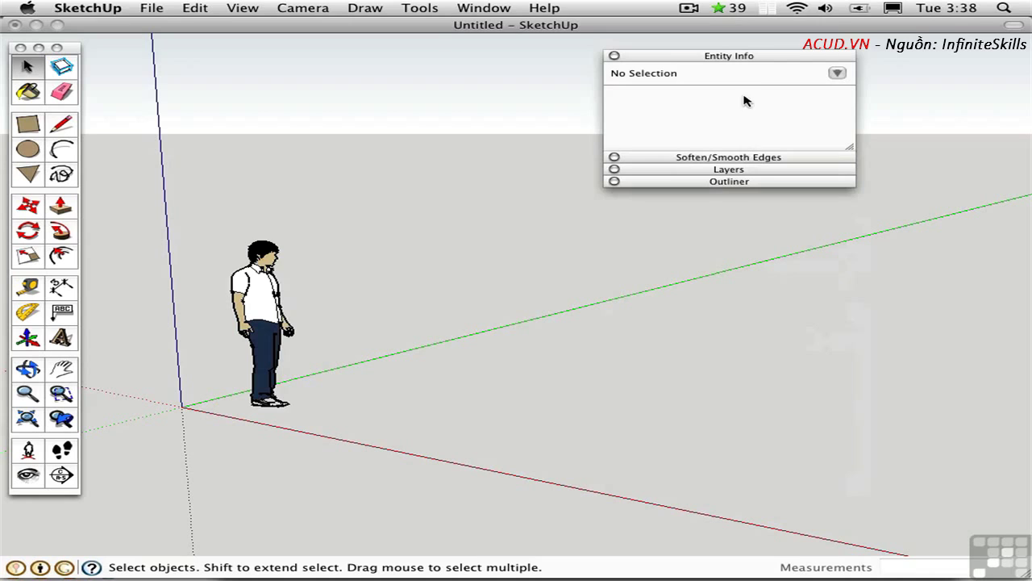
pyautogui.click(751, 57)
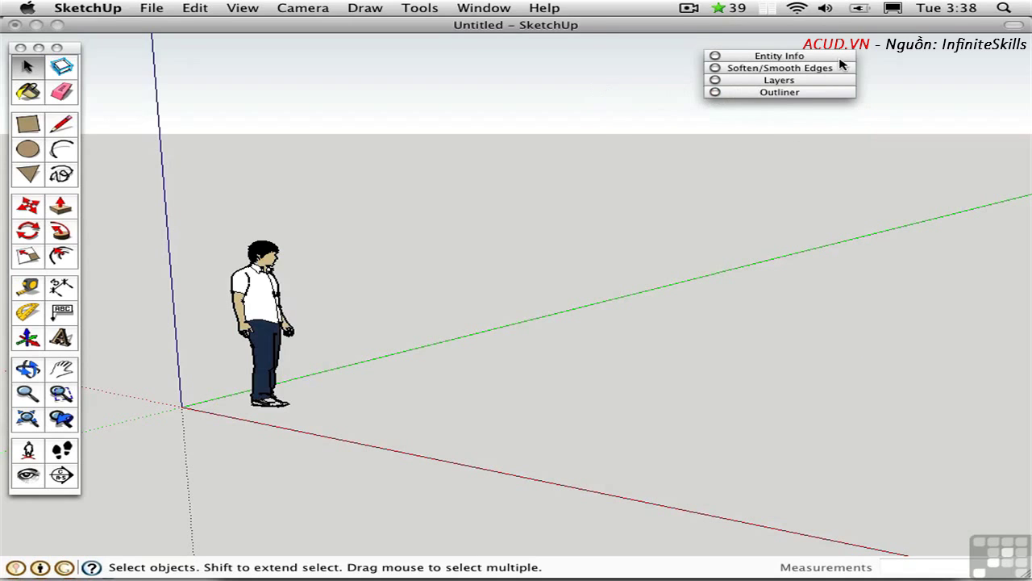
pyautogui.moveTo(833, 59); pyautogui.dragTo(1000, 27)
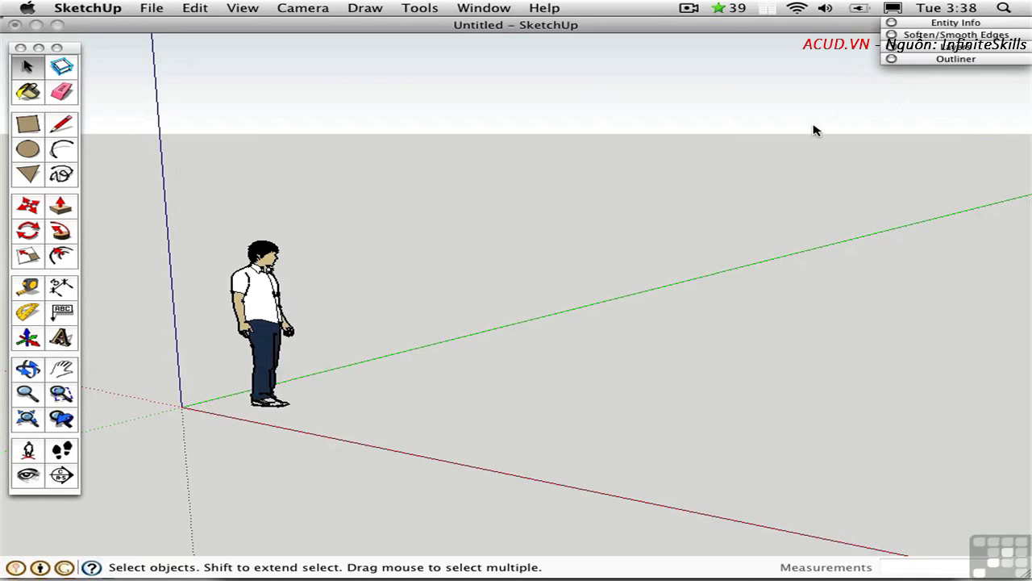
pyautogui.click(923, 46)
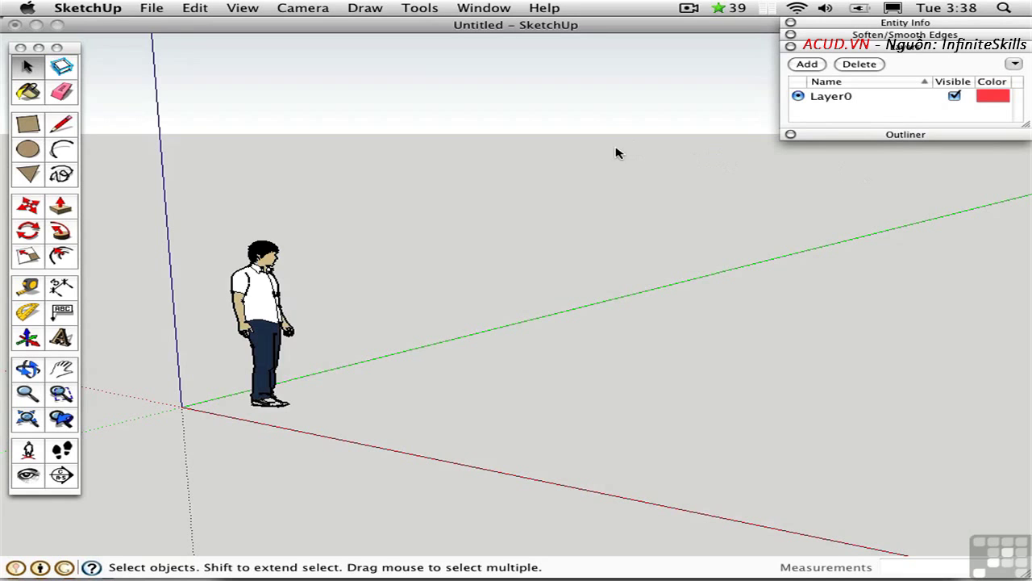
# Step: Open Components and Styles, docking Components into the right-side stack
pyautogui.click(473, 9)
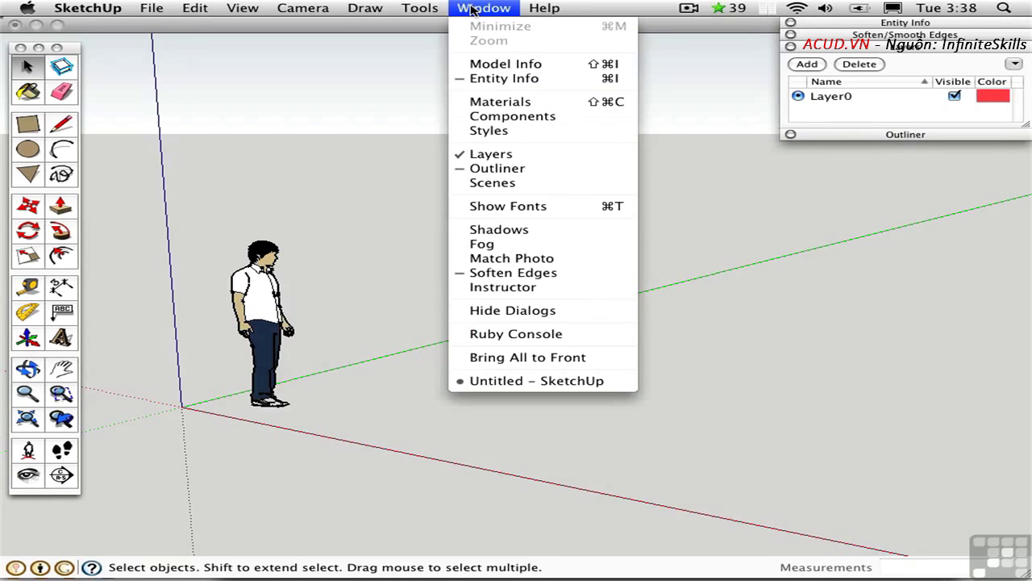
pyautogui.click(499, 117)
pyautogui.click(482, 8)
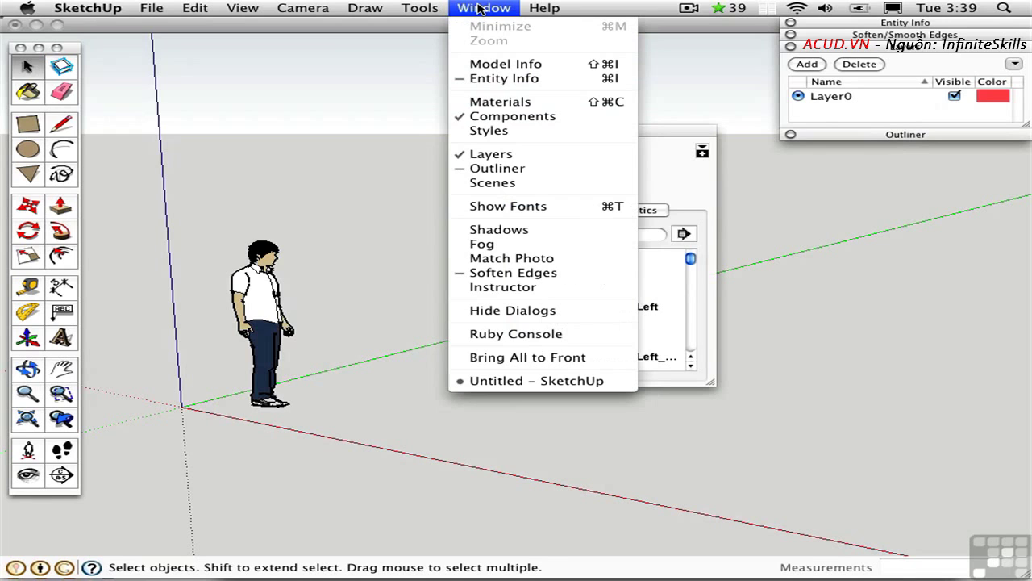
pyautogui.click(500, 130)
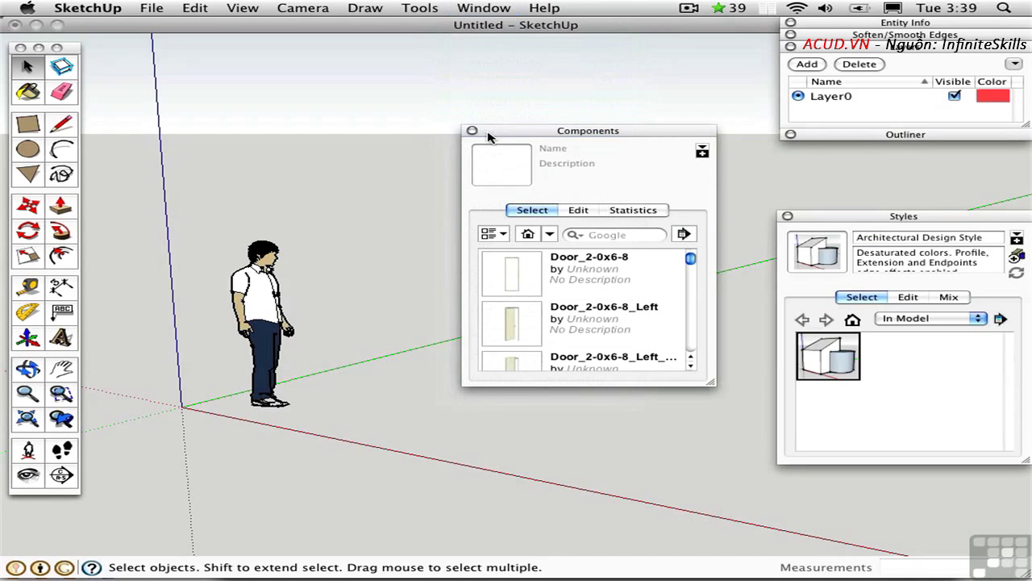
pyautogui.moveTo(545, 132); pyautogui.dragTo(836, 154)
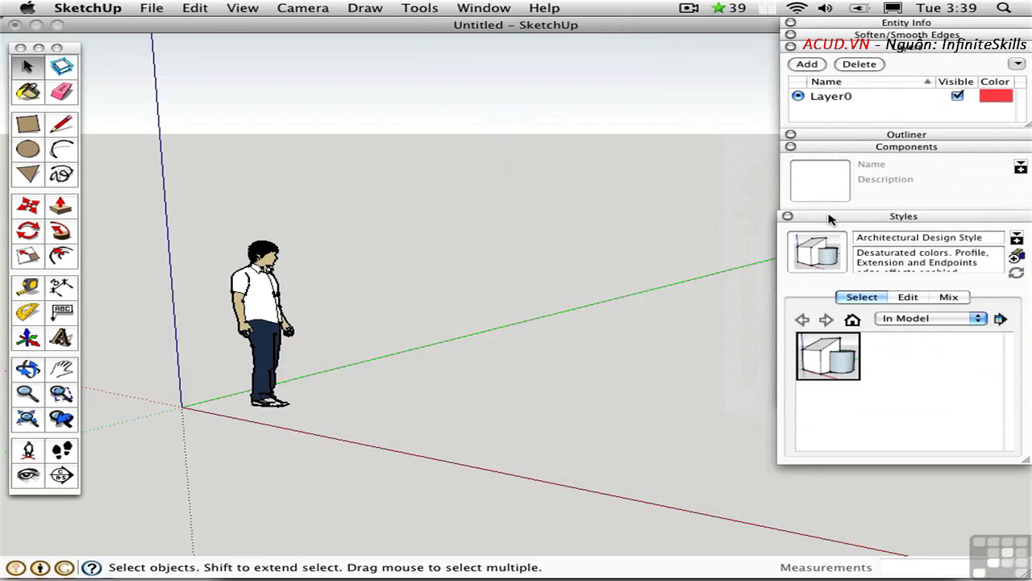
pyautogui.moveTo(790, 222); pyautogui.dragTo(525, 235)
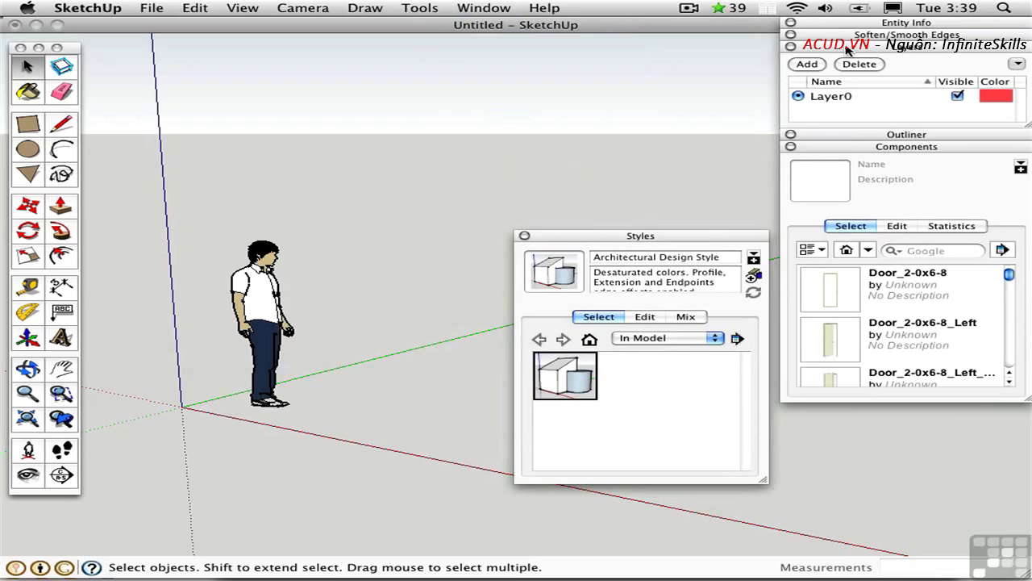
# Step: Shorten Components, dock Styles beneath it, and collapse Layers, Components and Styles
pyautogui.click(847, 47)
pyautogui.click(843, 72)
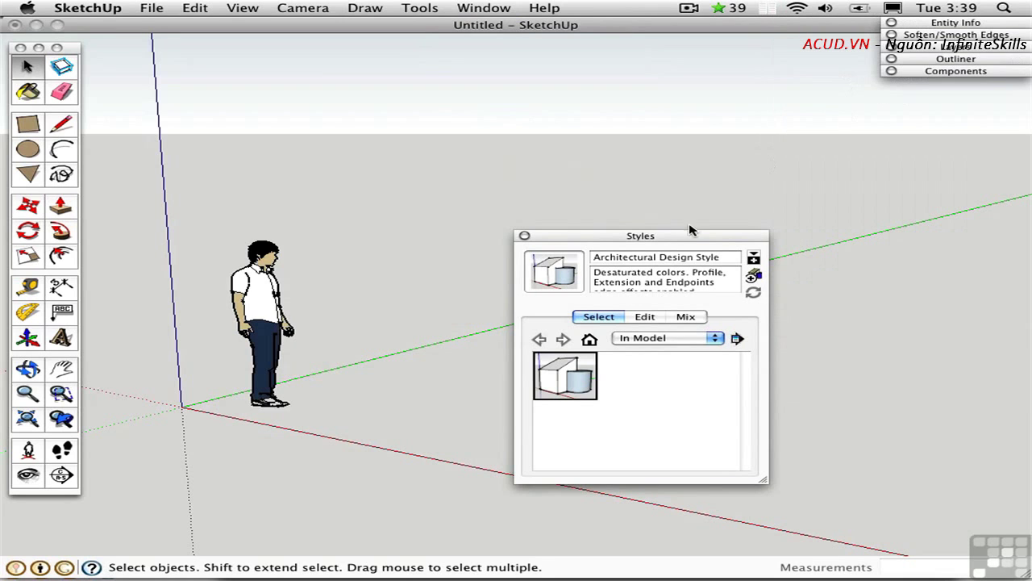
pyautogui.moveTo(601, 235); pyautogui.dragTo(828, 193)
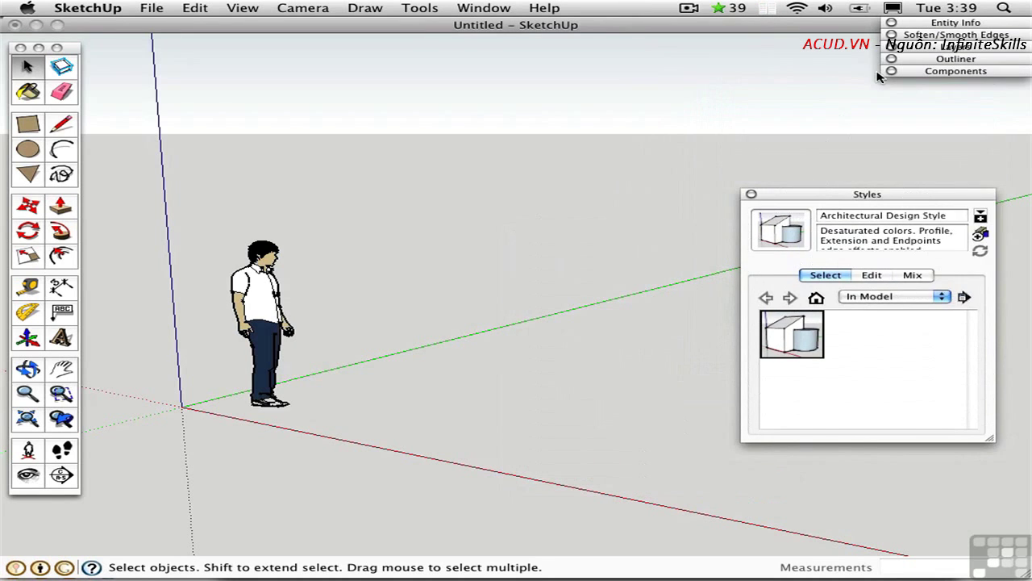
pyautogui.click(905, 73)
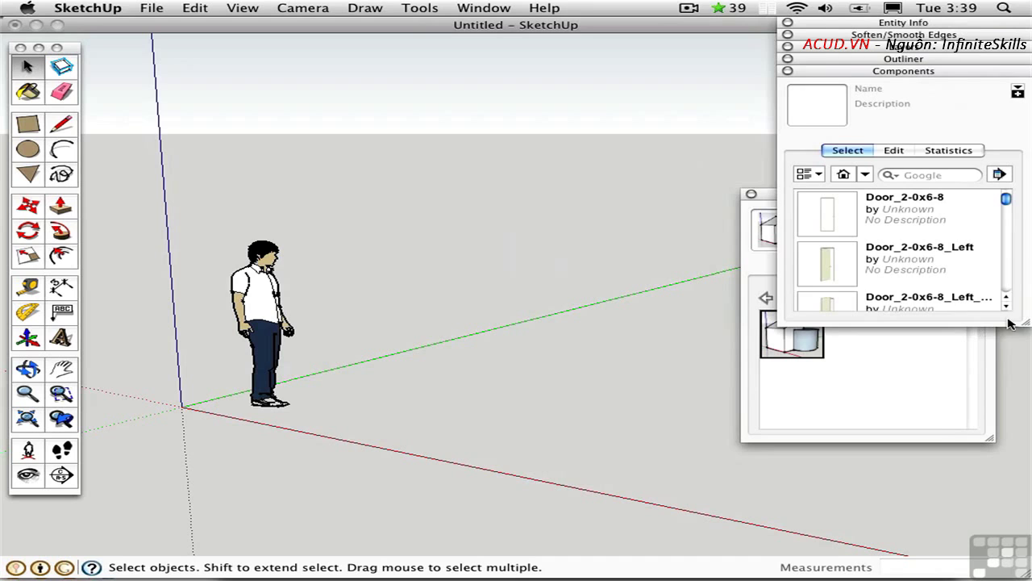
pyautogui.moveTo(1011, 323); pyautogui.dragTo(1012, 268)
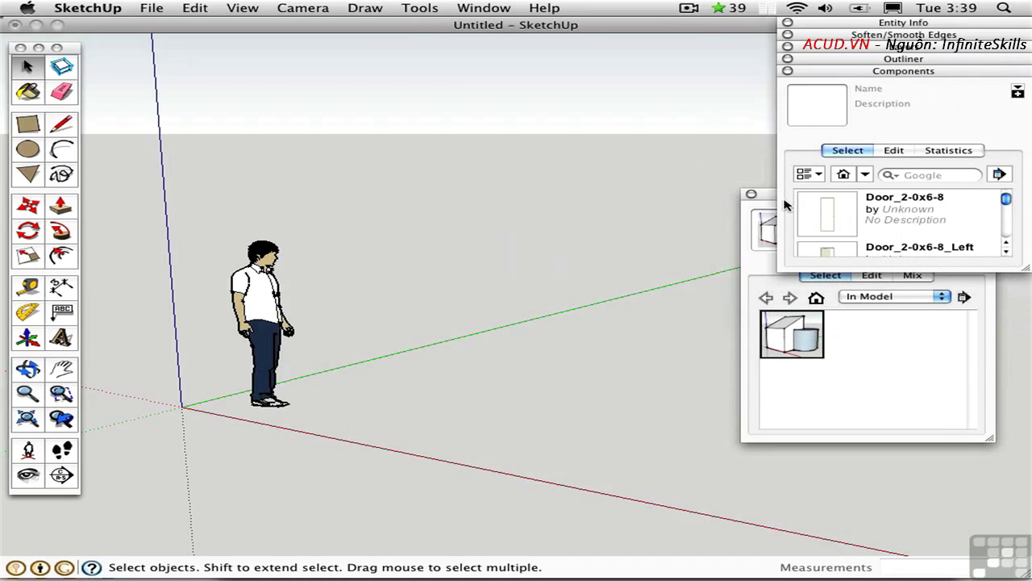
pyautogui.moveTo(770, 198); pyautogui.dragTo(781, 272)
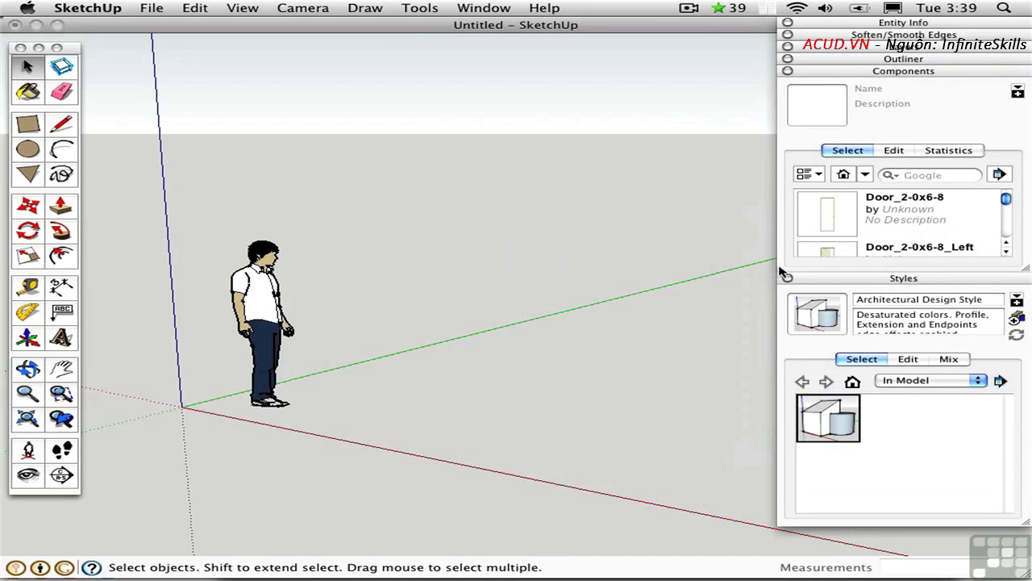
pyautogui.click(845, 279)
pyautogui.click(844, 71)
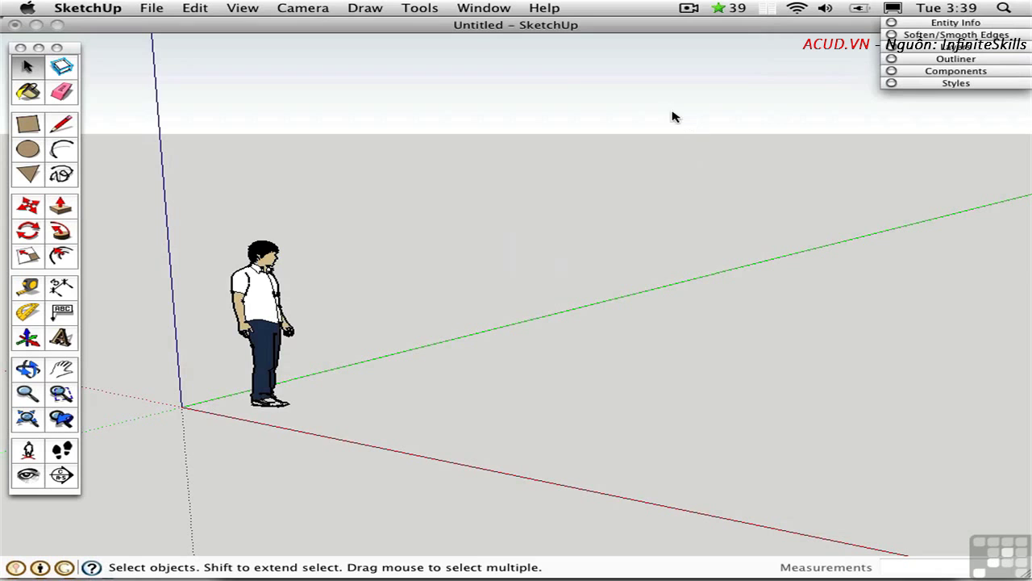
# Step: Open Shadow Settings, Fog and Scenes, with Fog docked under Shadow Settings
pyautogui.click(481, 9)
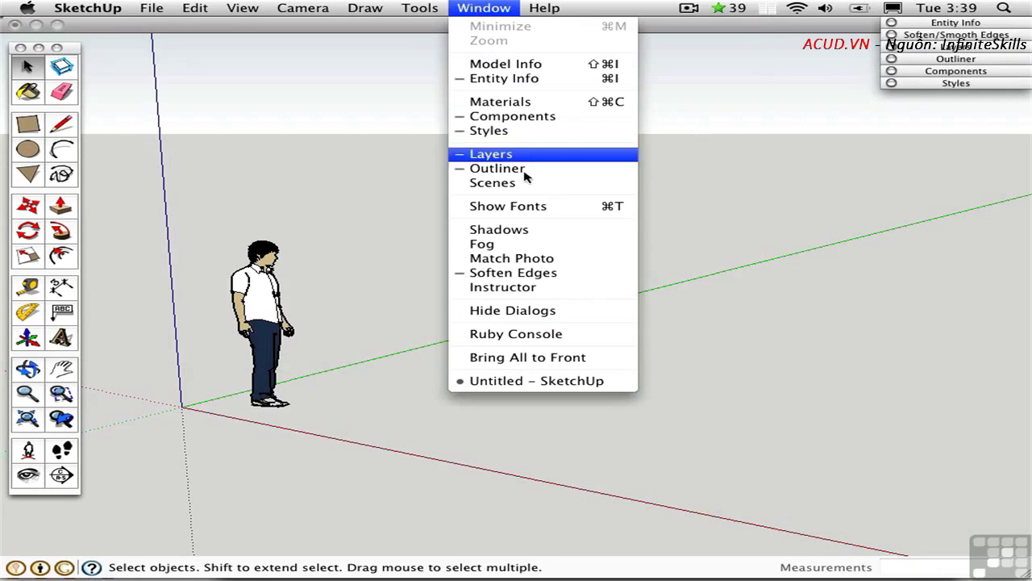
pyautogui.click(533, 233)
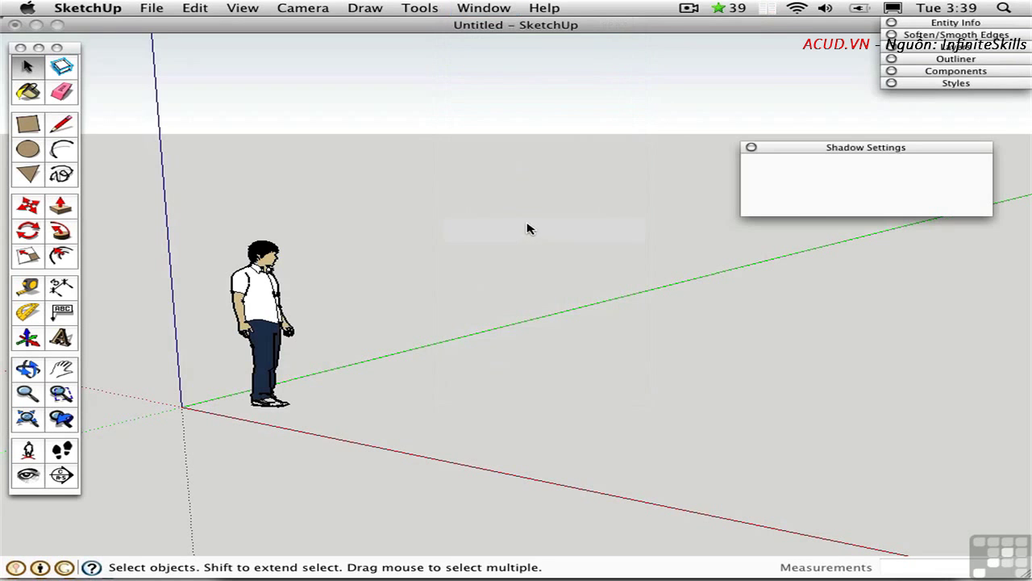
pyautogui.click(480, 9)
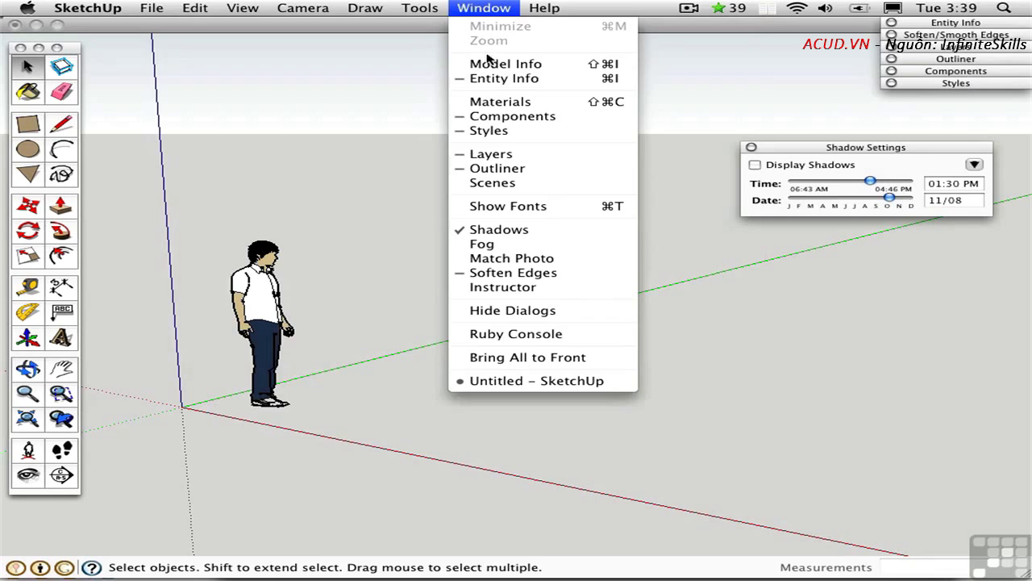
pyautogui.click(511, 243)
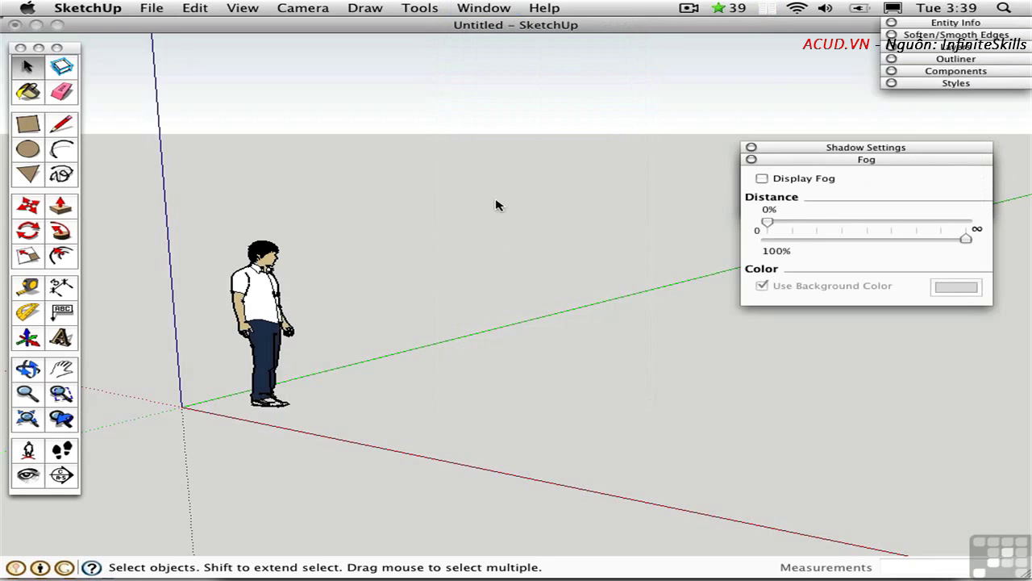
pyautogui.moveTo(785, 155); pyautogui.dragTo(779, 224)
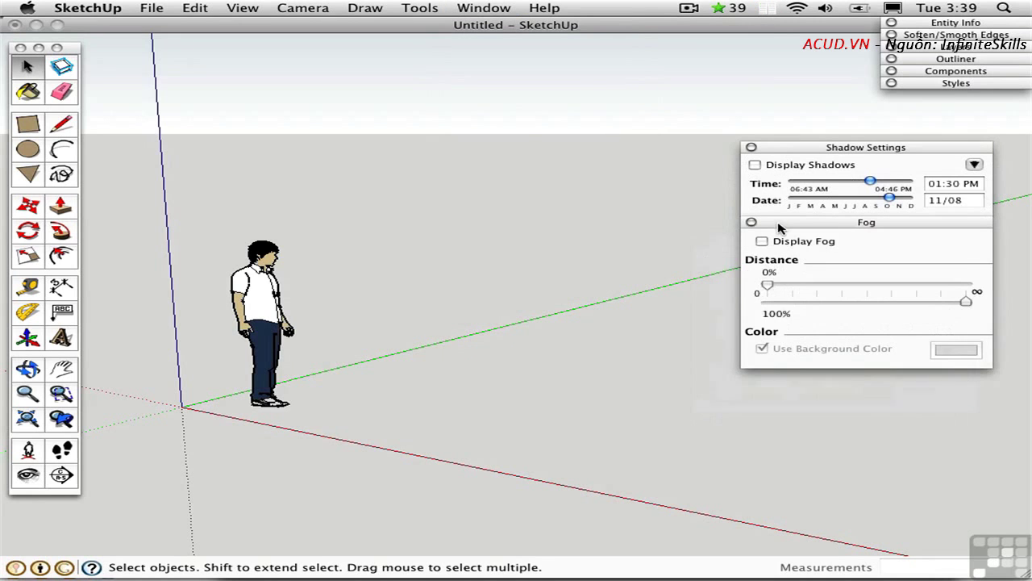
pyautogui.click(482, 8)
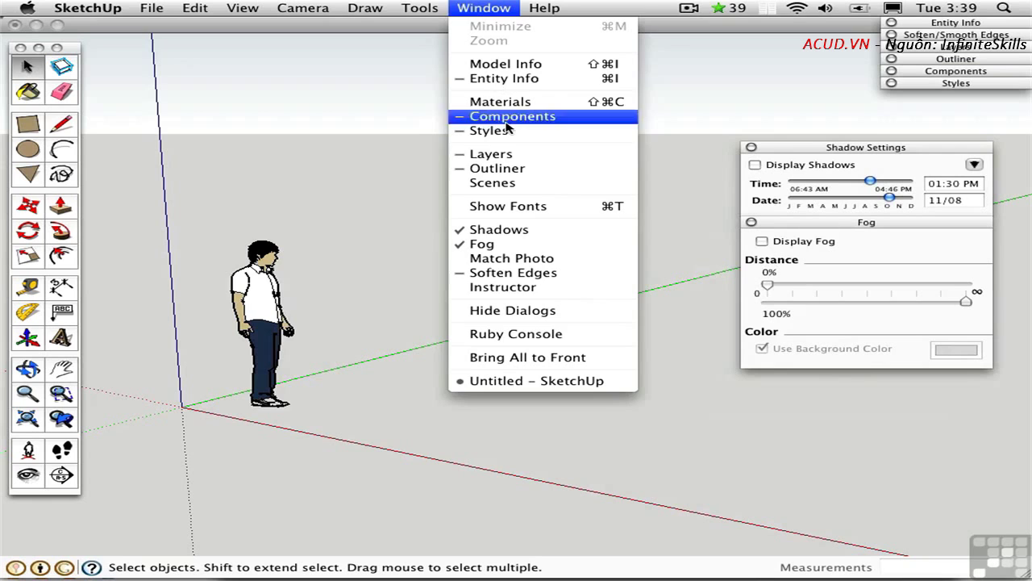
pyautogui.click(516, 184)
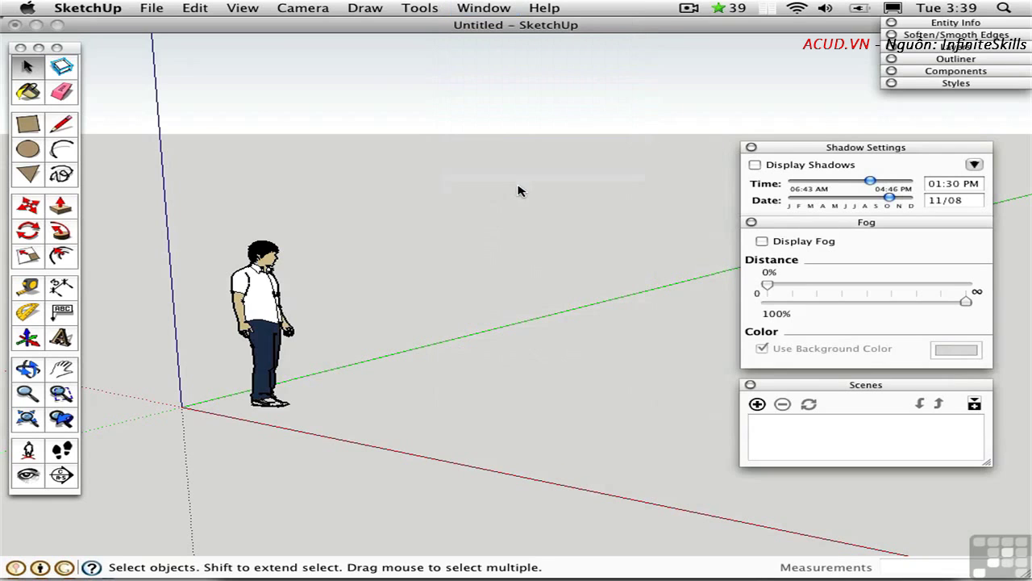
# Step: Collapse Scenes, Fog and Shadow Settings and dock the group beneath Styles
pyautogui.click(848, 381)
pyautogui.click(805, 223)
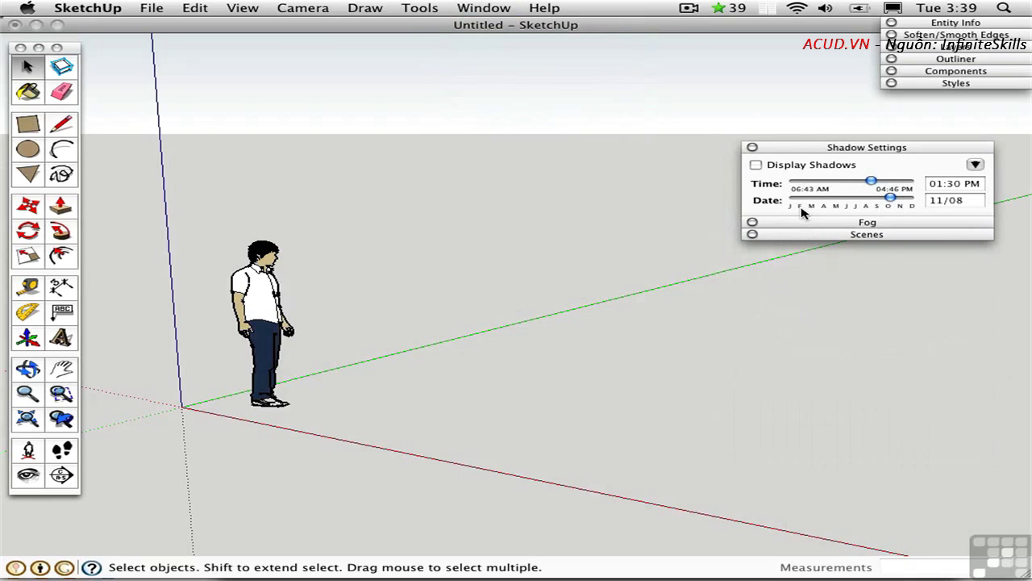
pyautogui.click(802, 149)
pyautogui.moveTo(881, 148); pyautogui.dragTo(897, 111)
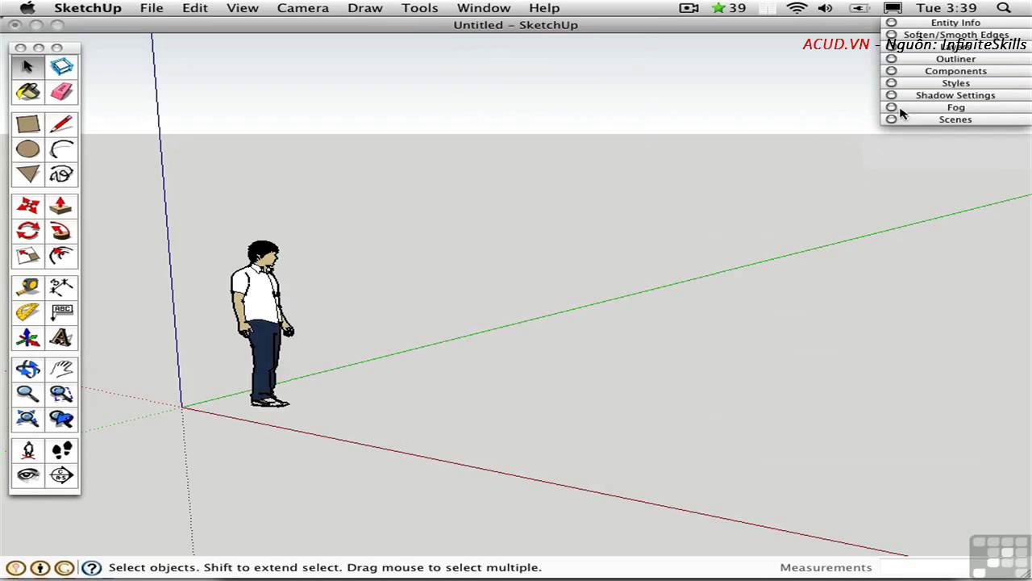
pyautogui.click(473, 8)
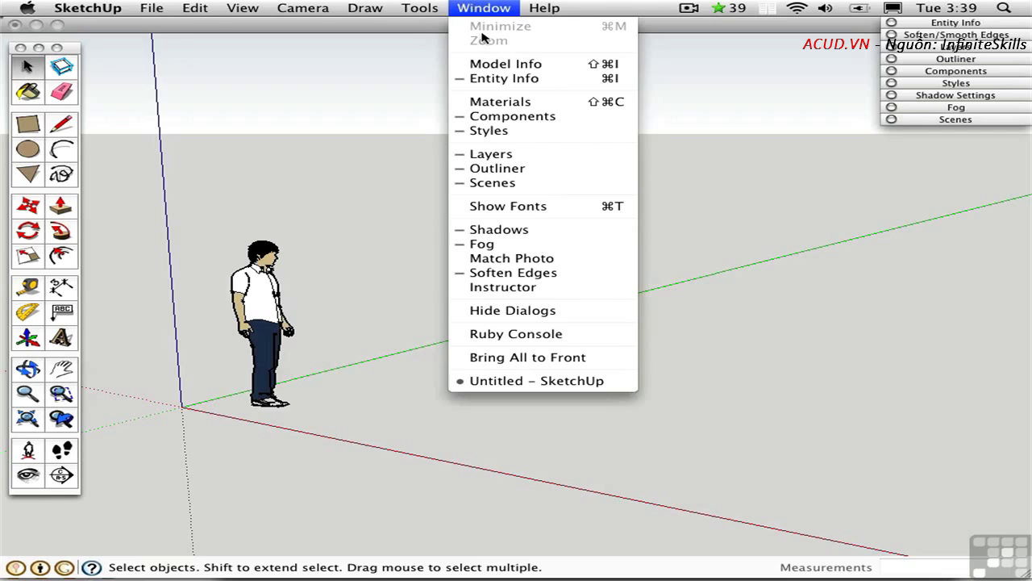
pyautogui.click(540, 66)
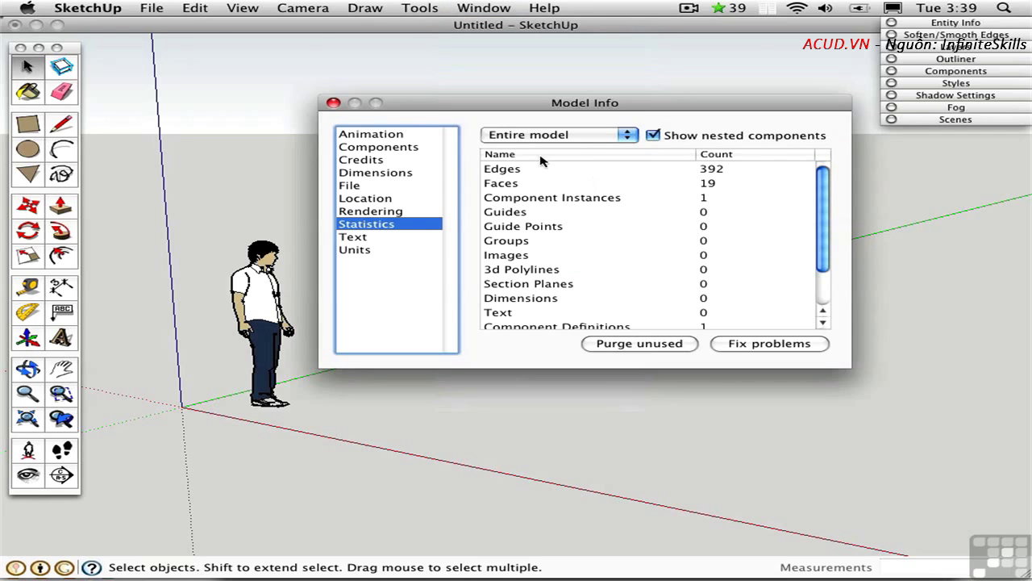
pyautogui.click(333, 103)
pyautogui.click(483, 8)
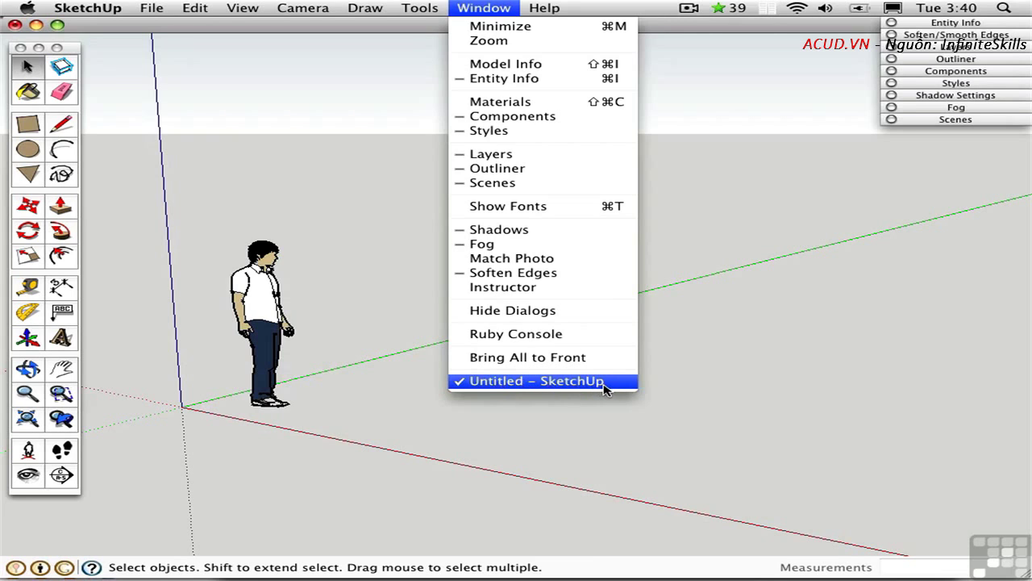
pyautogui.click(512, 386)
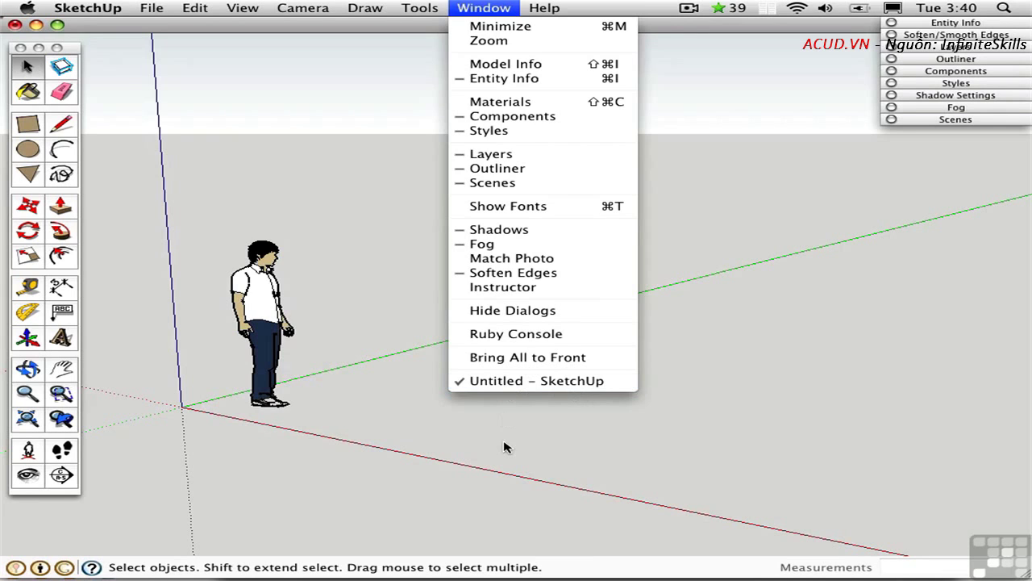